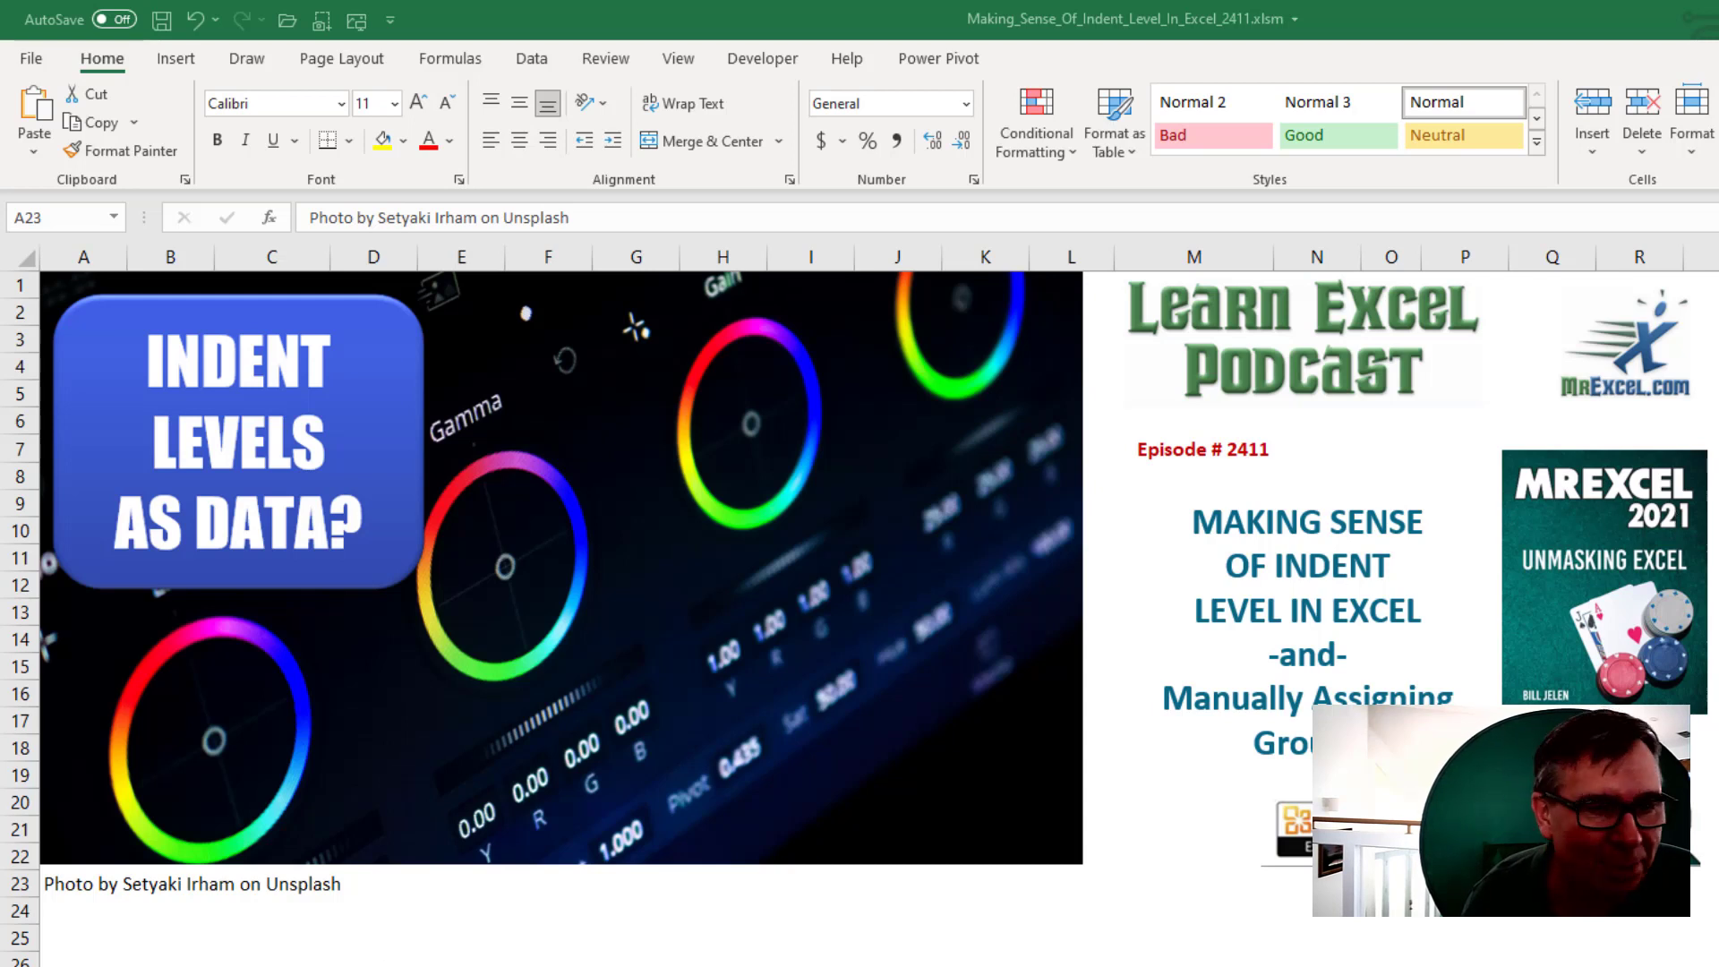
# Move to the next worksheet, which defines the CH, H1 and H2 heading codes
pyautogui.hotkey('ctrl', 'pagedown')
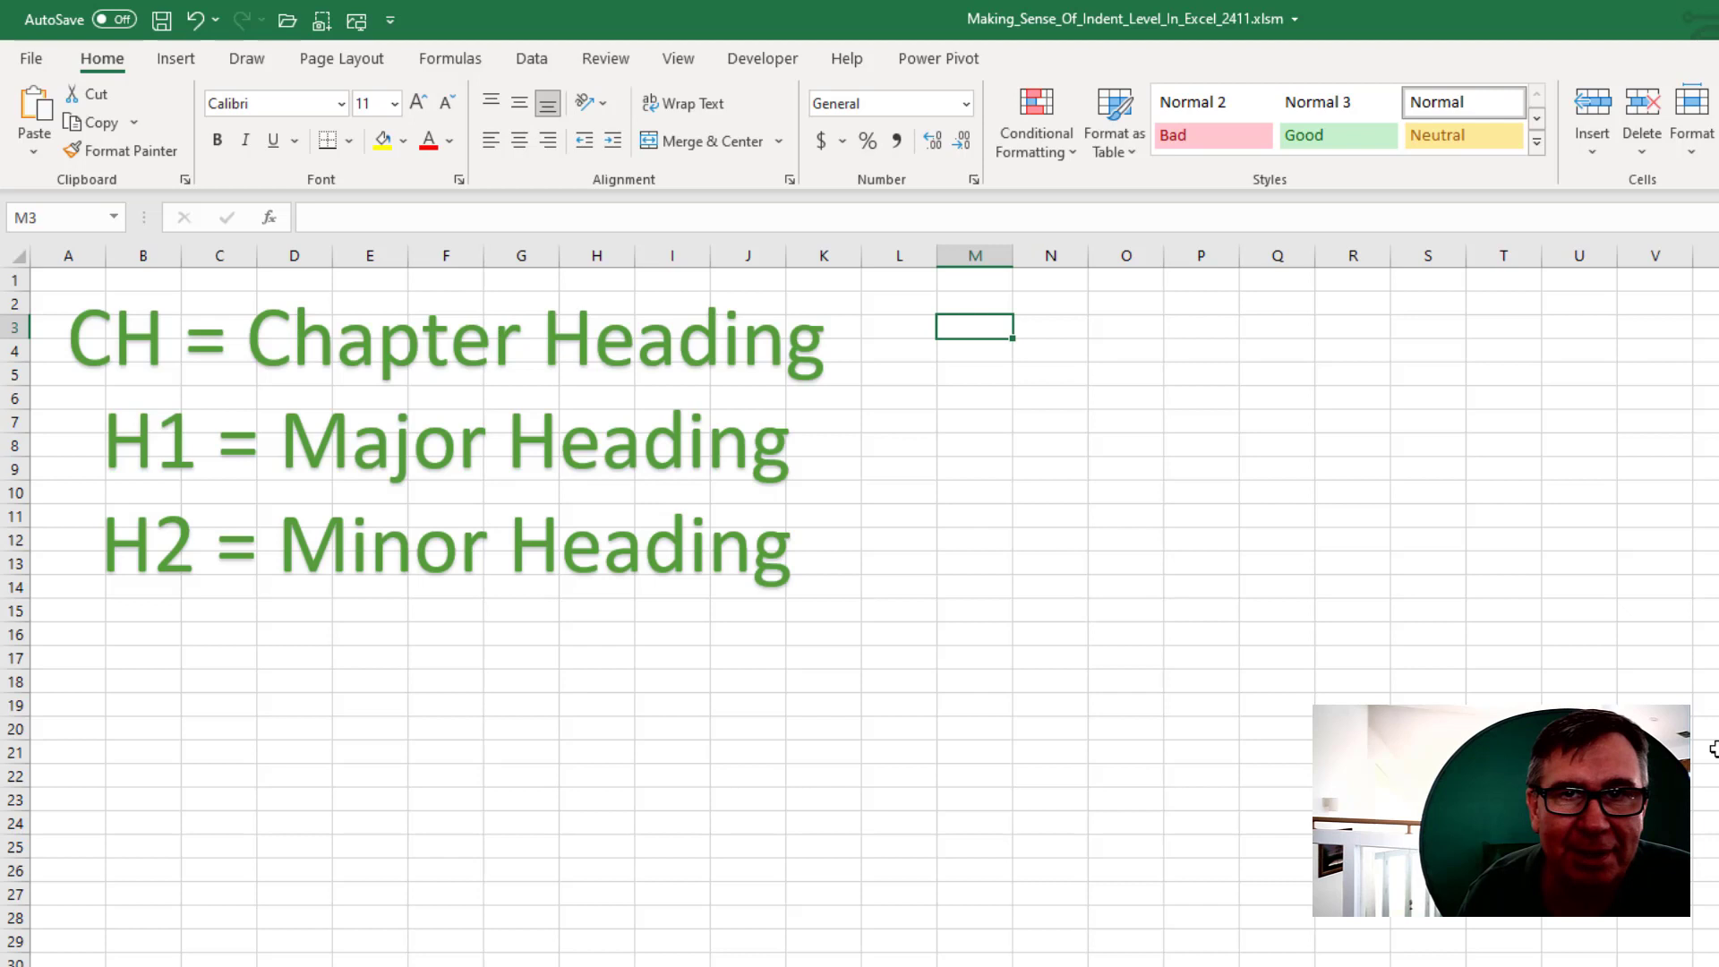
# Paste Word's chapter 13 contents at M3 and select the pasted headings in M3:M27
pyautogui.hotkey('alt', 'Tab')
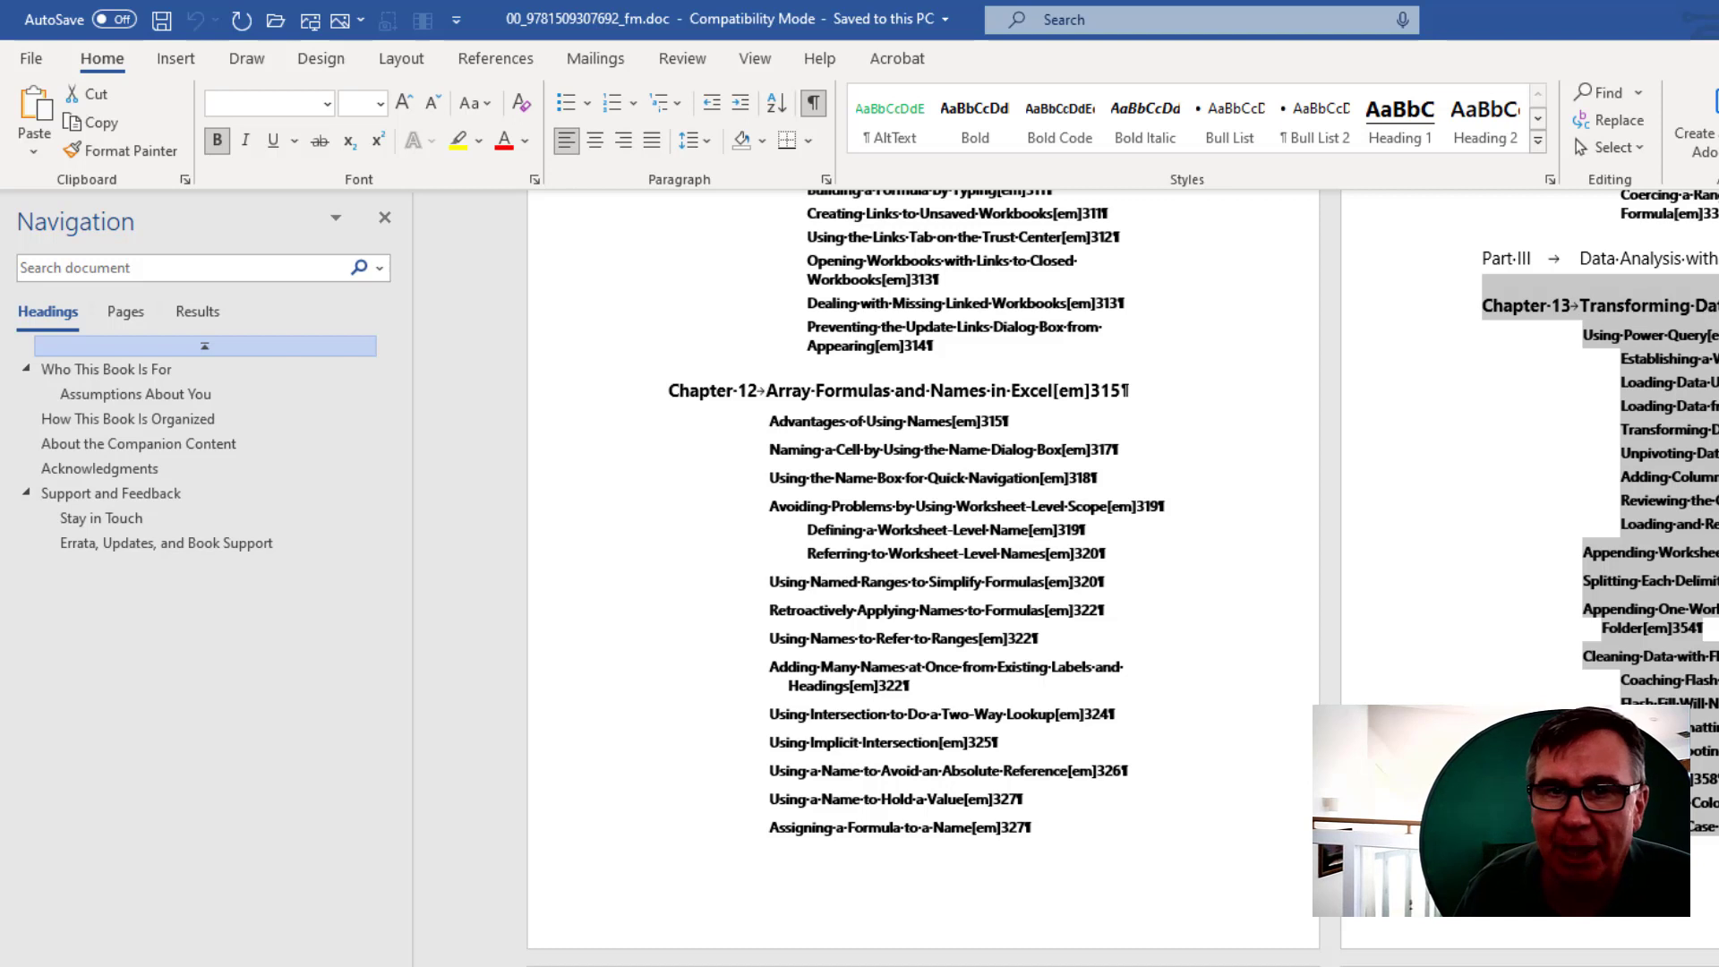
pyautogui.hotkey('alt', 'Tab')
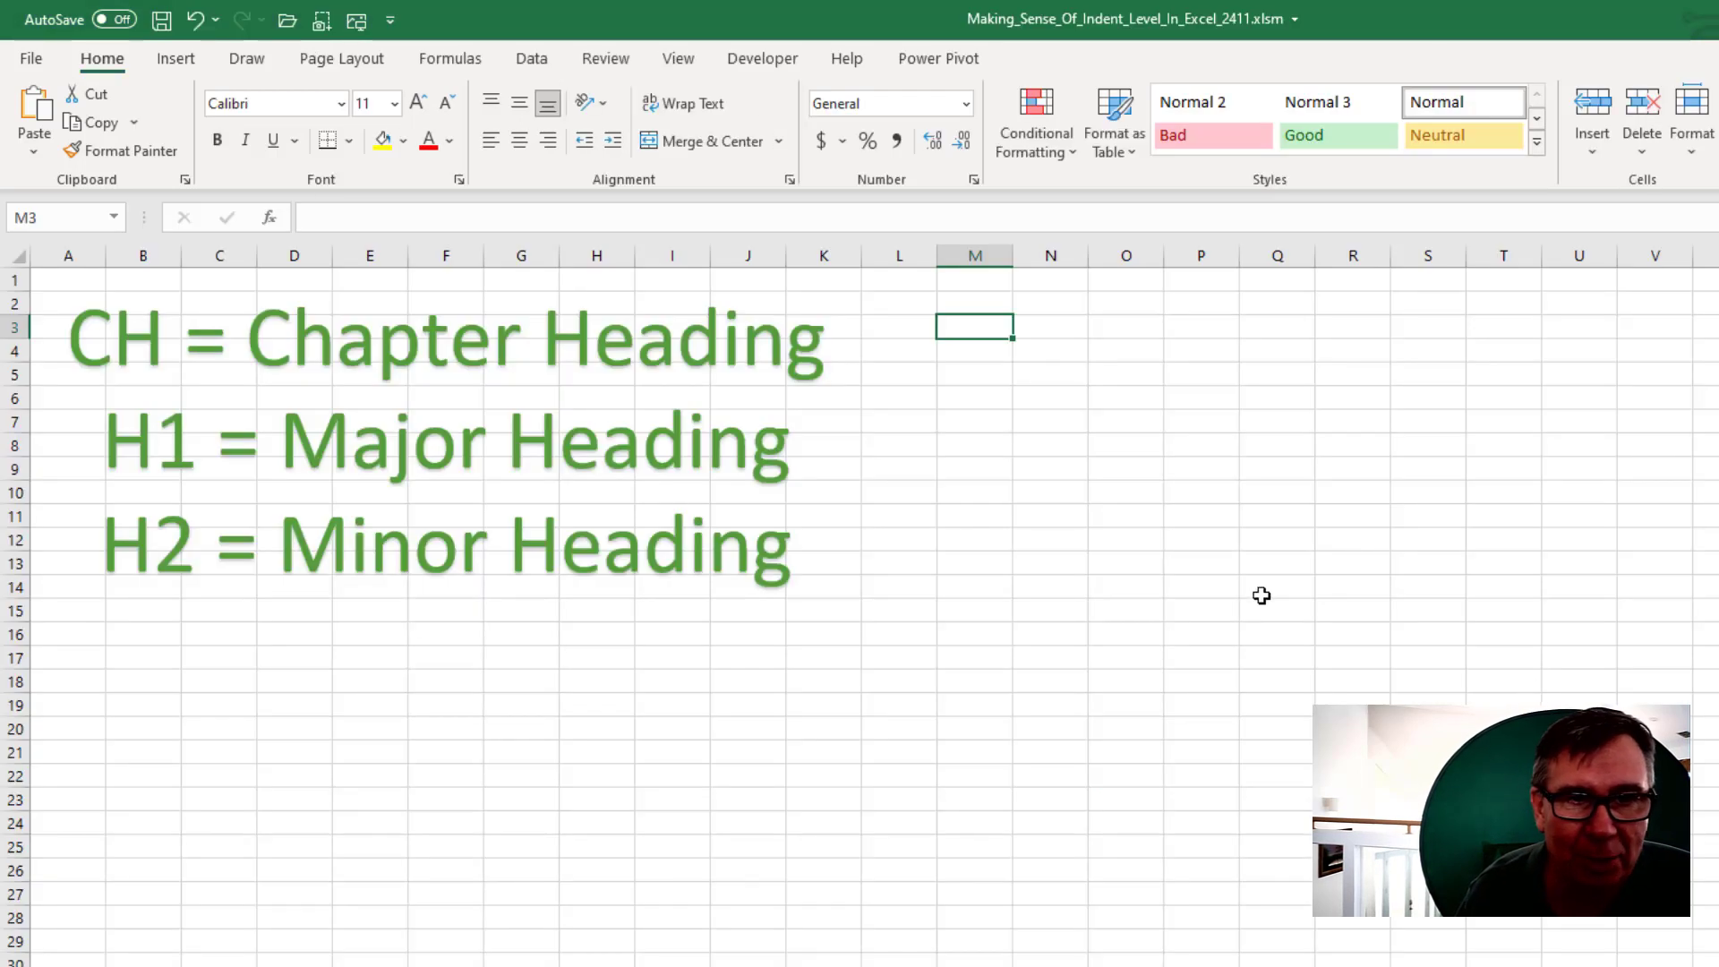
pyautogui.hotkey('ctrl', 'v')
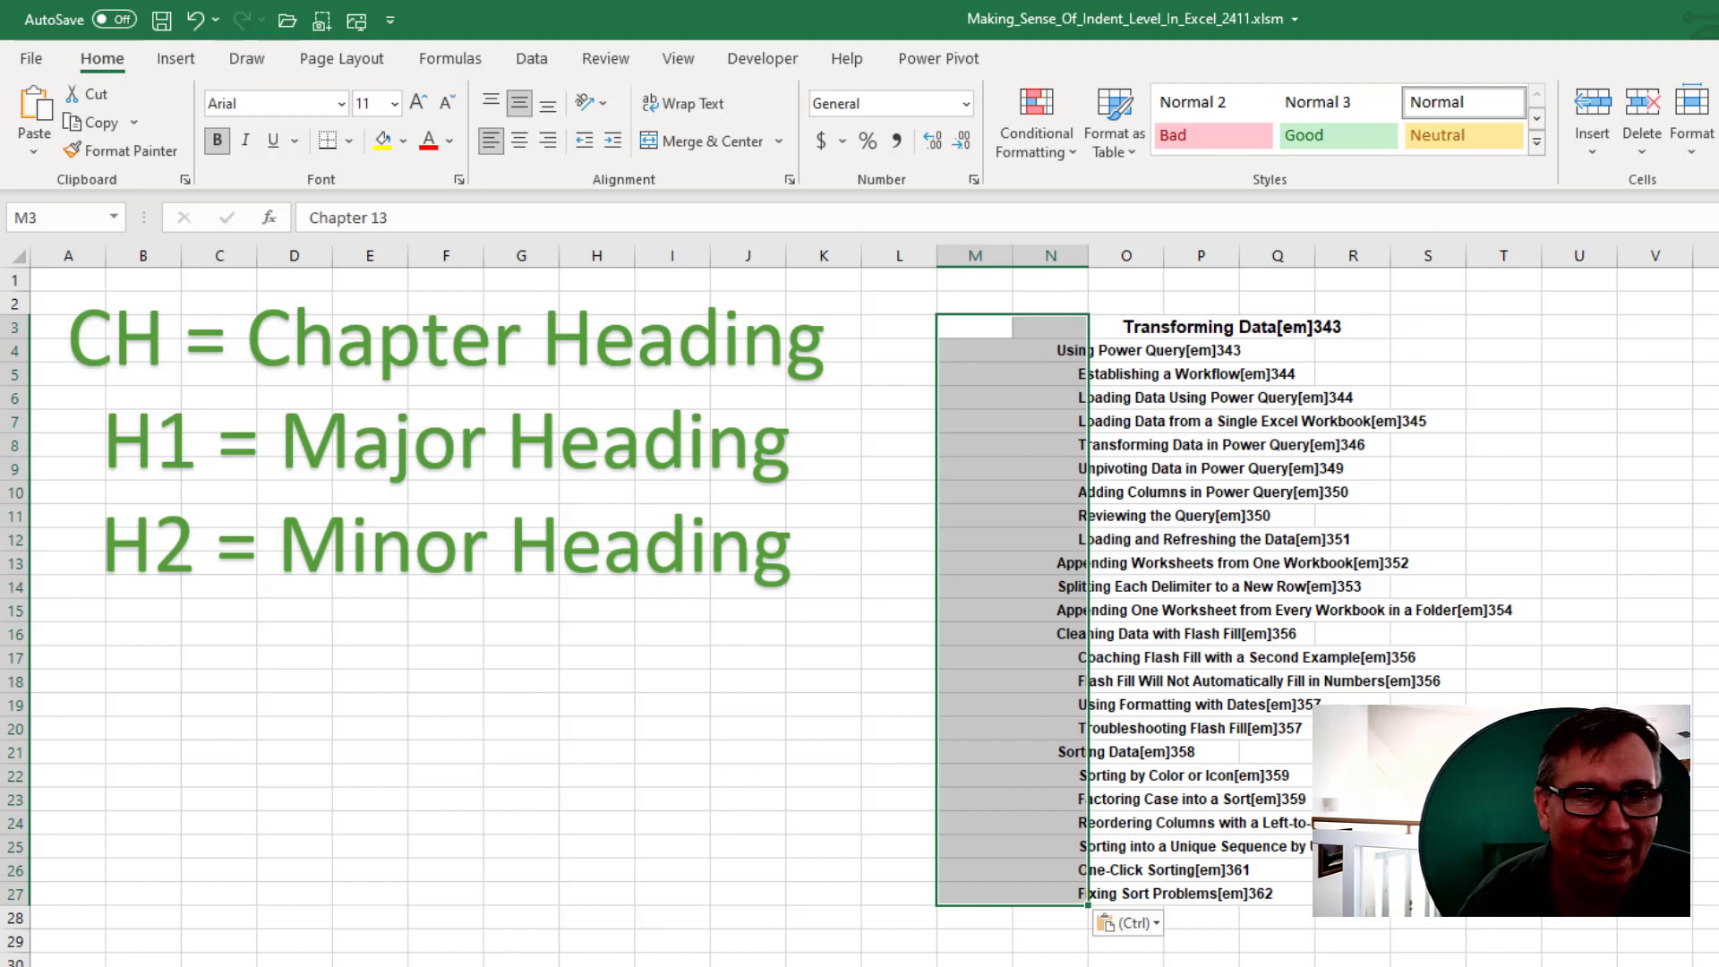
pyautogui.moveTo(974, 326); pyautogui.dragTo(974, 893)
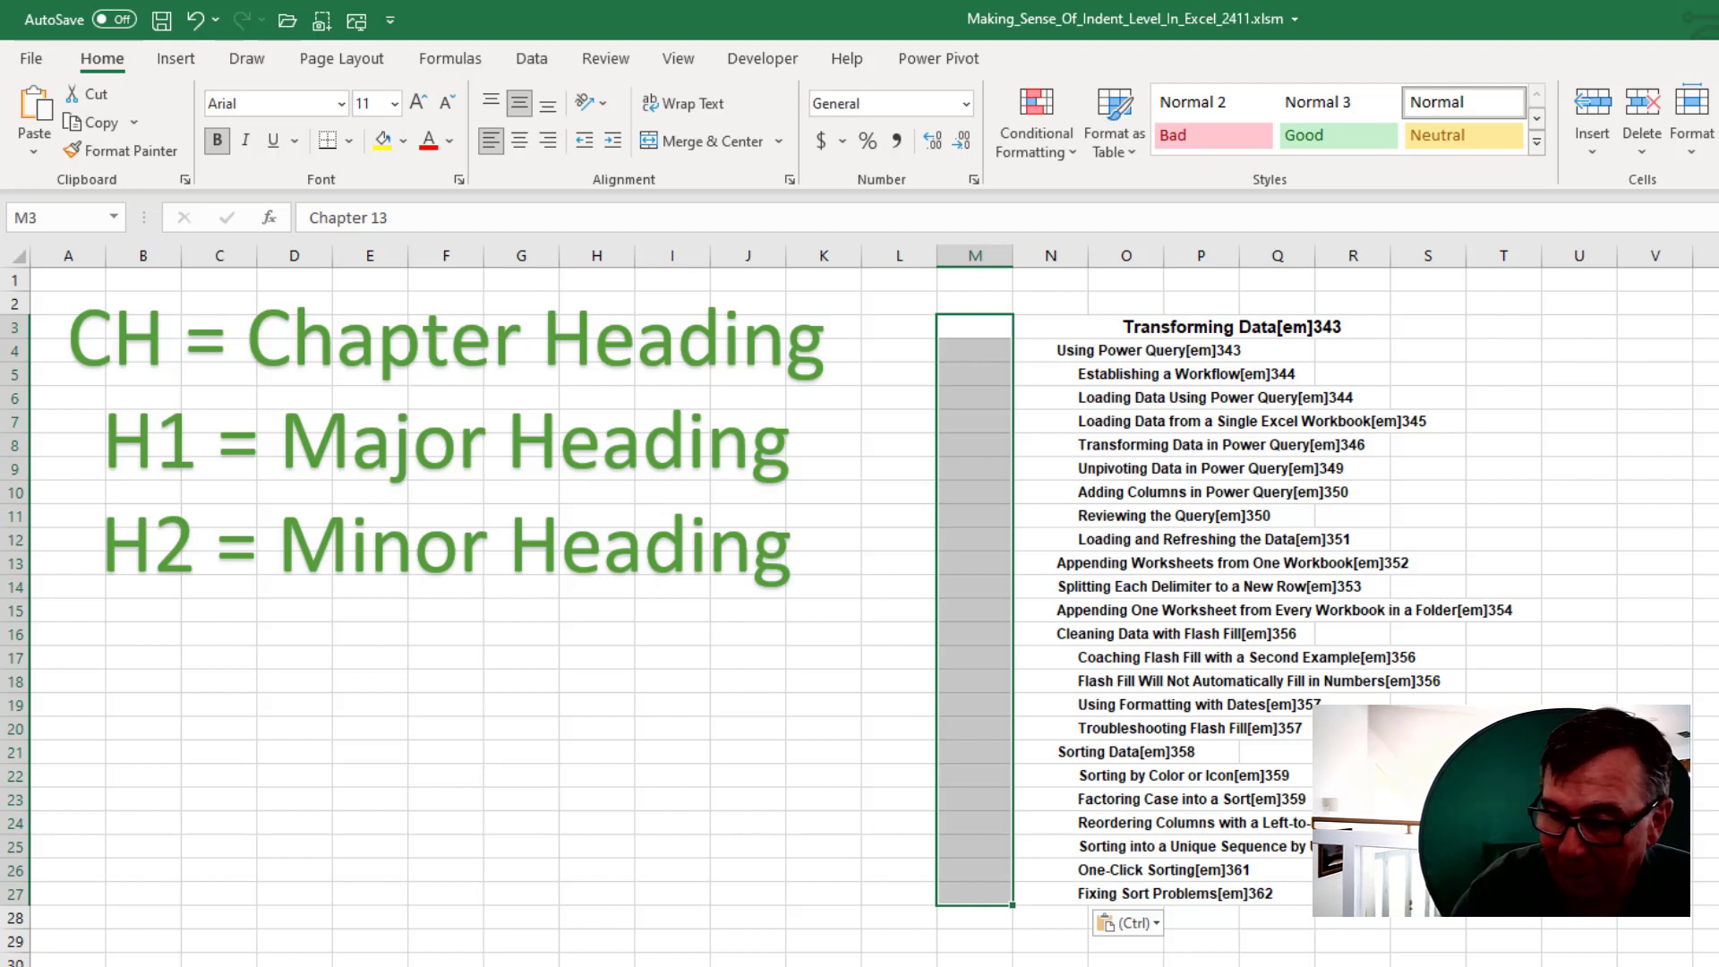
# Insert a new module into the indent-level workbook's VBA project
pyautogui.hotkey('alt', 'F11')
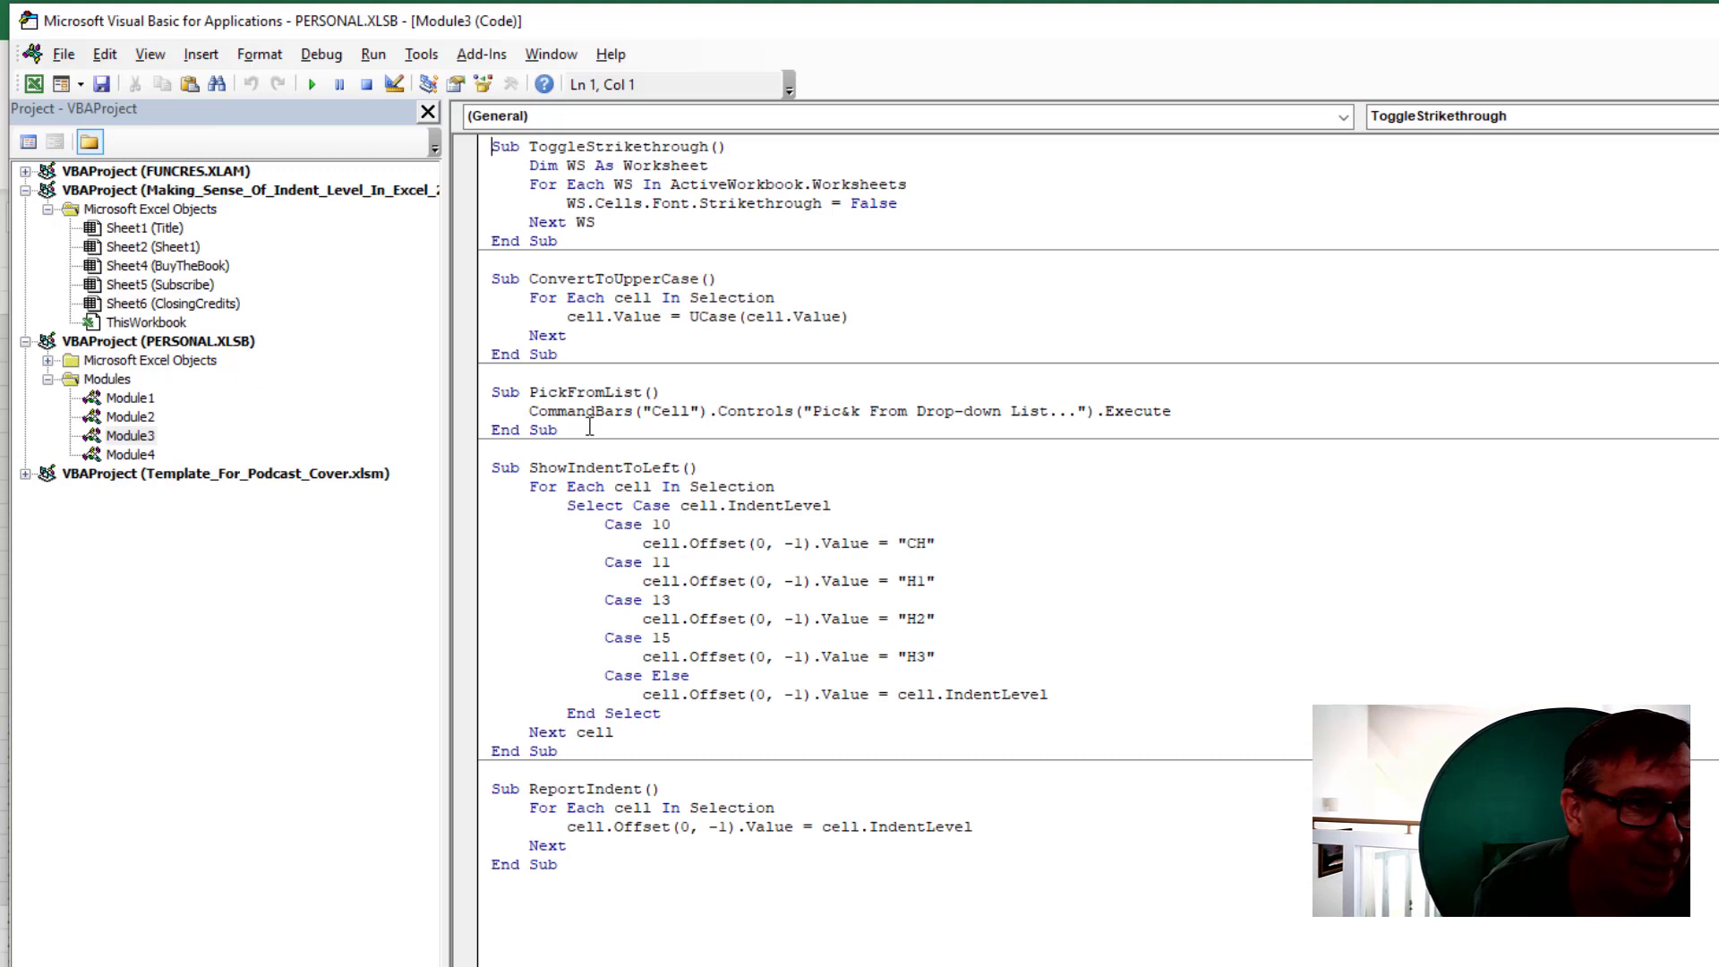
pyautogui.click(315, 194)
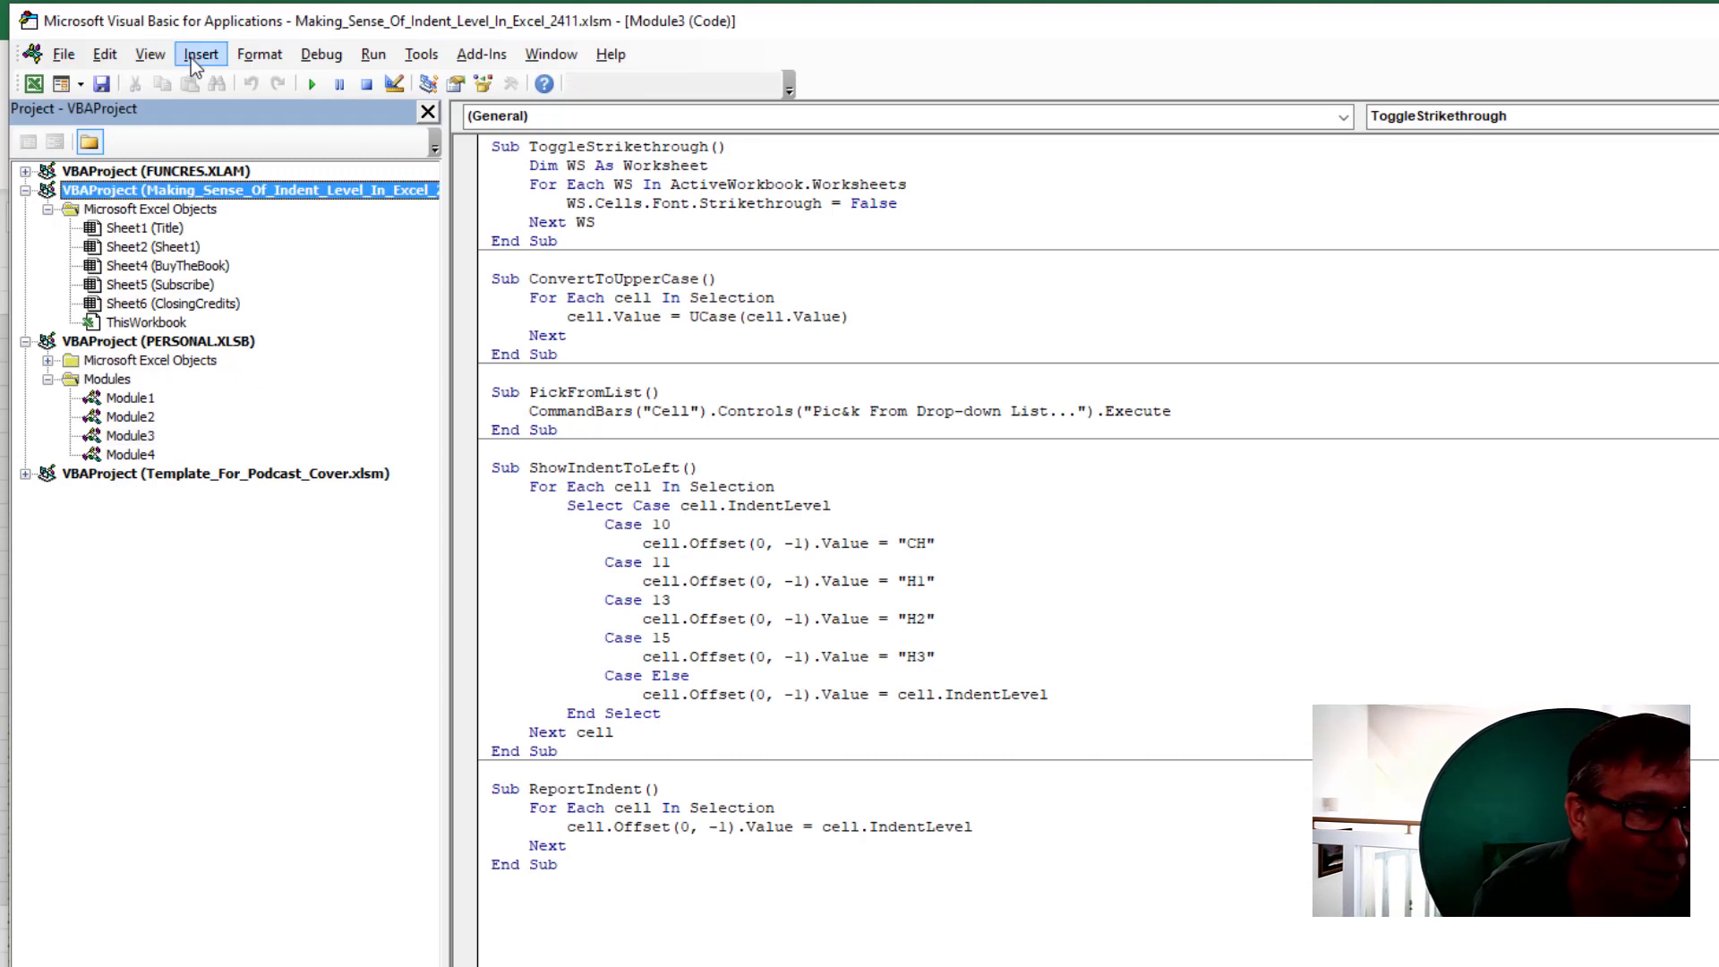
pyautogui.click(199, 55)
pyautogui.click(228, 136)
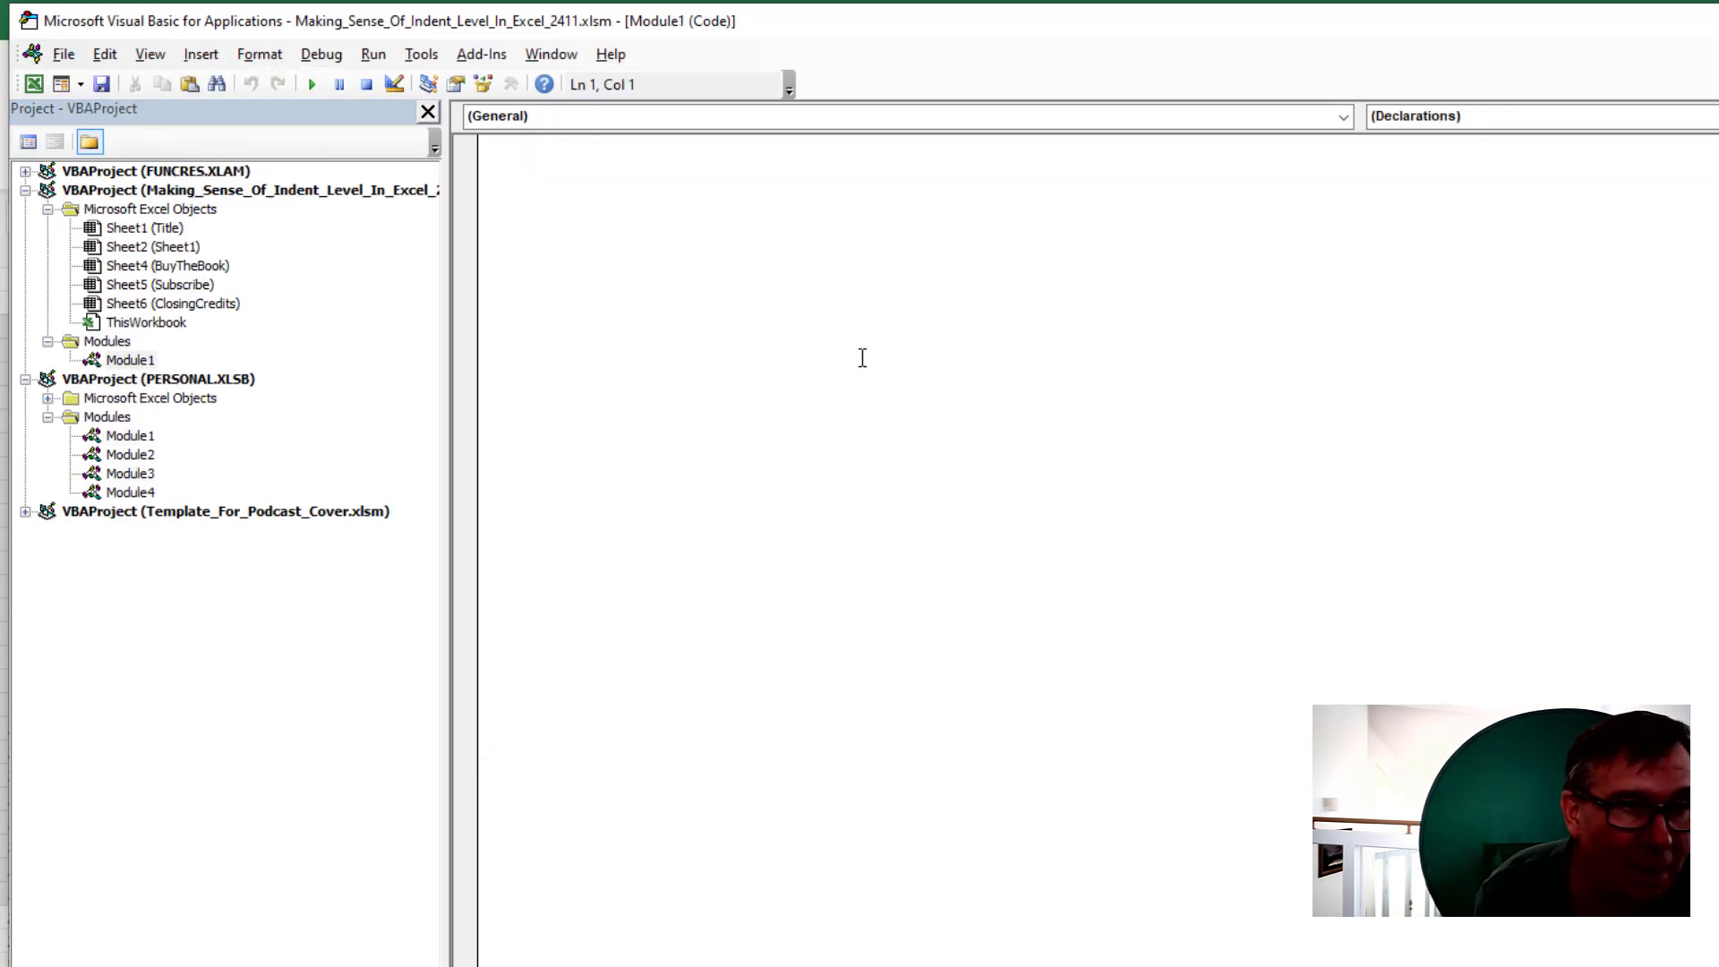
# Write a GetIndent For Each loop setting cell.Offset(0,-1).Value to cell.IndentLevel
pyautogui.write('Sub Ge')
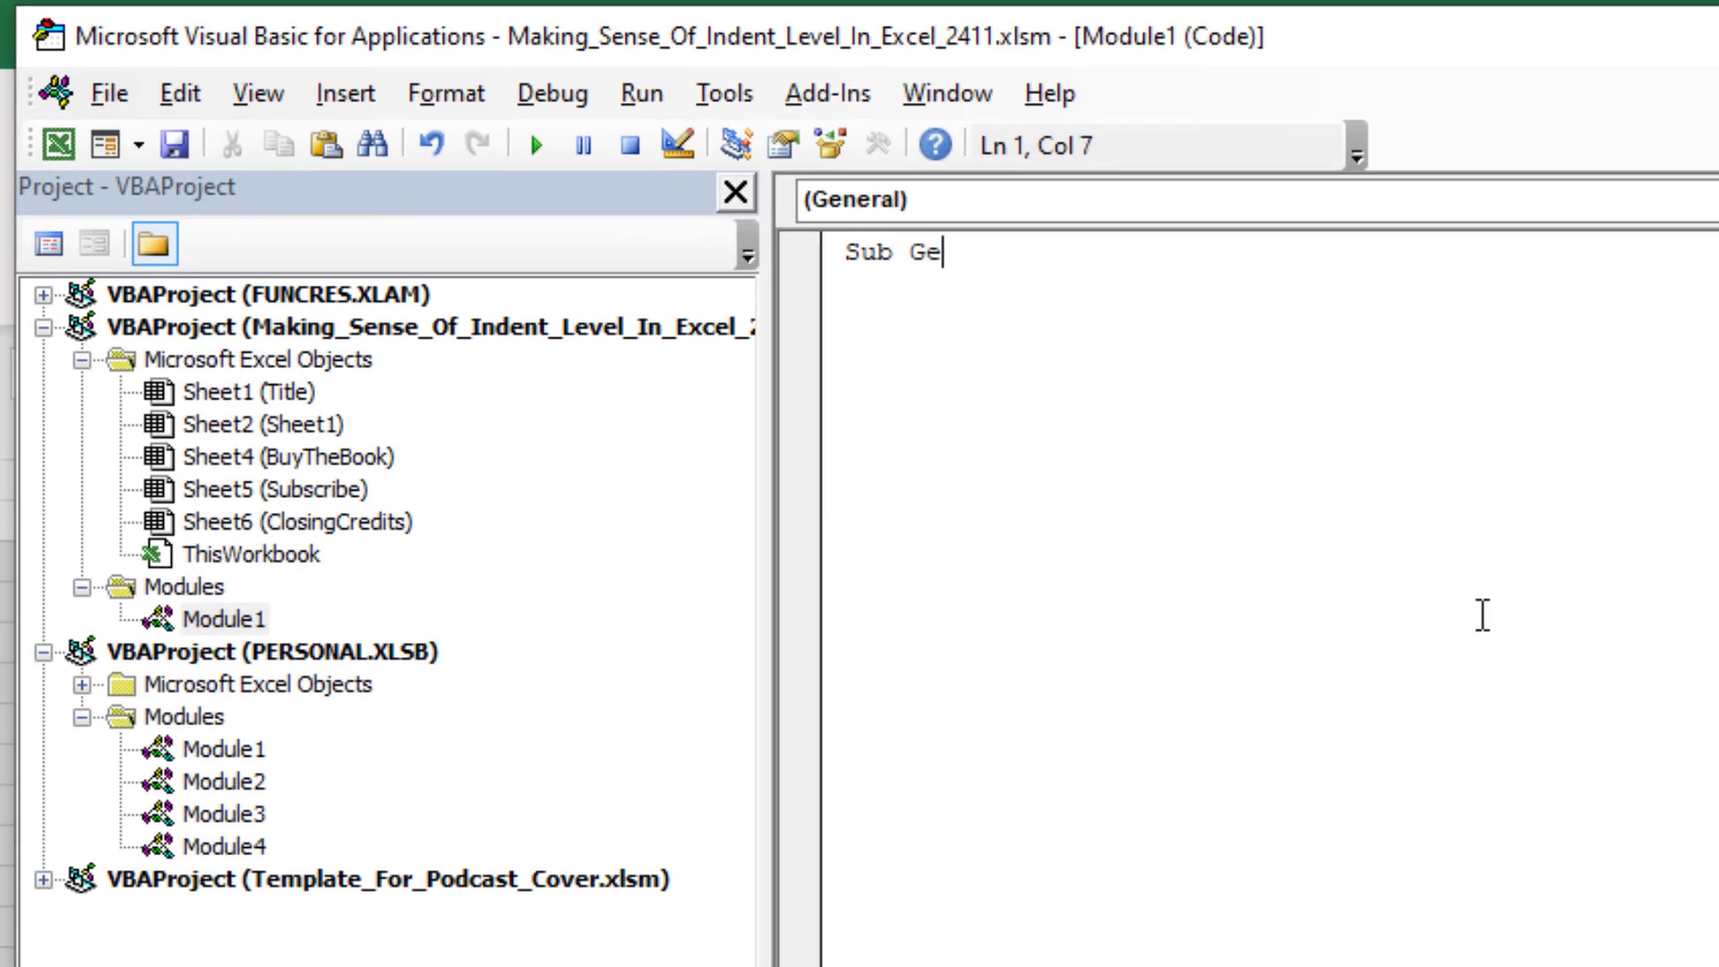
pyautogui.write('tIndent()')
pyautogui.press('Return')
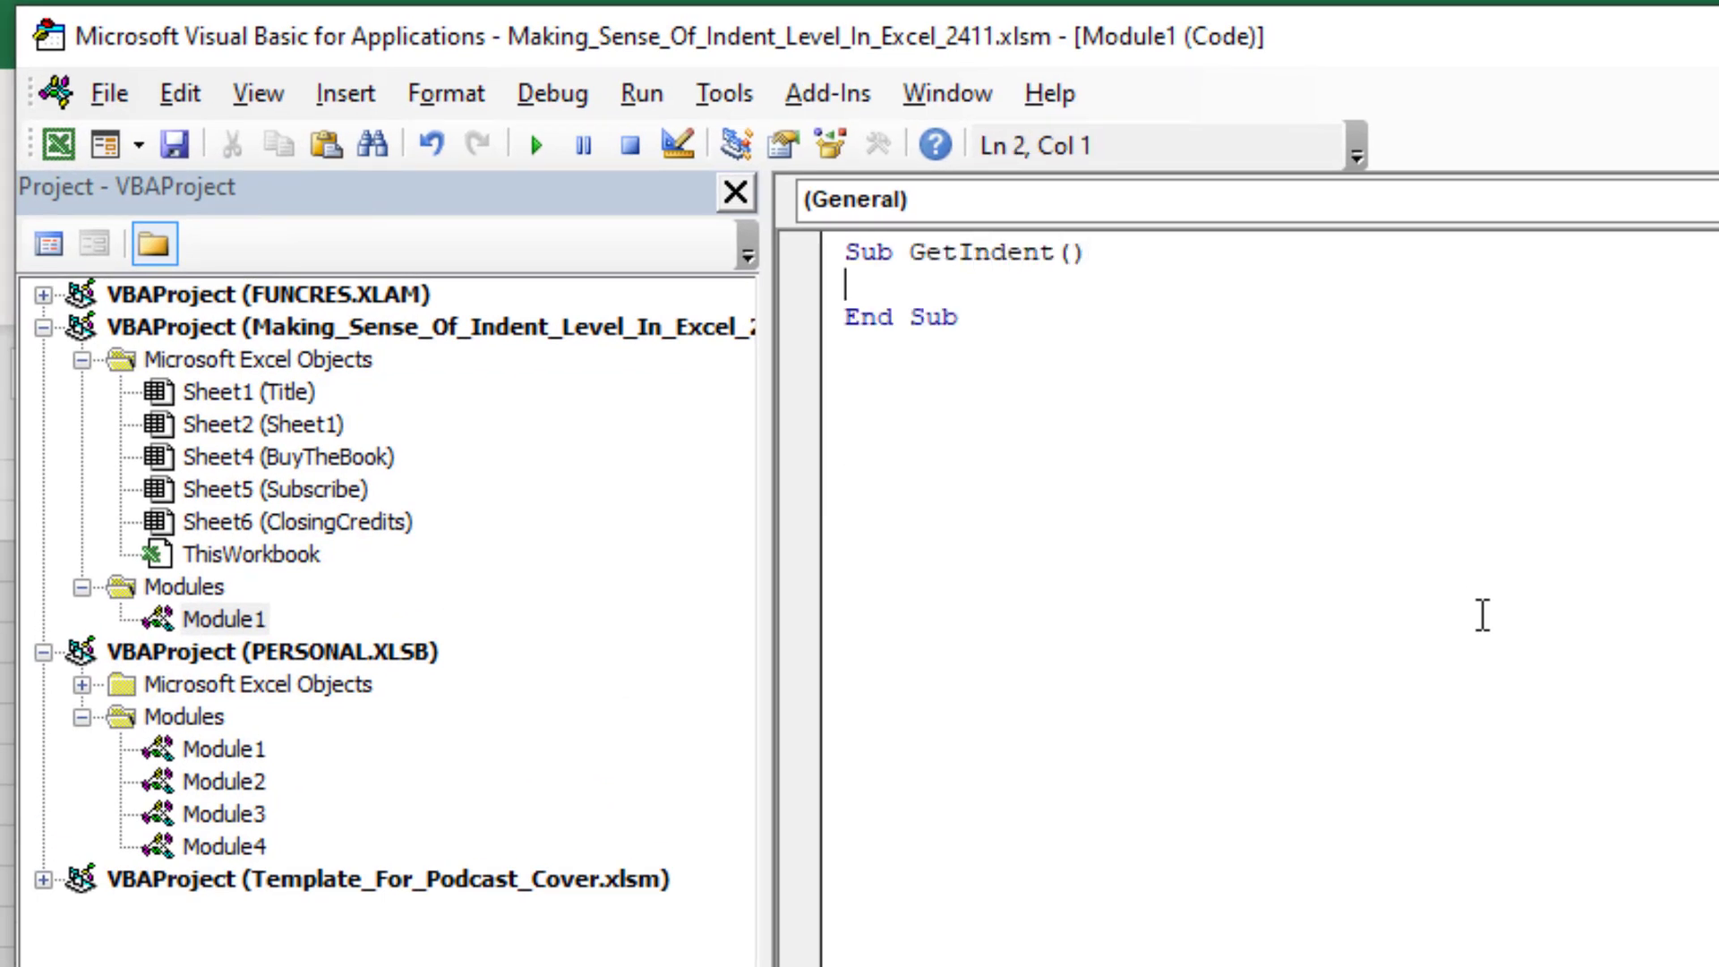
pyautogui.press('Tab')
pyautogui.write('Fore ')
pyautogui.write('each cell in selec')
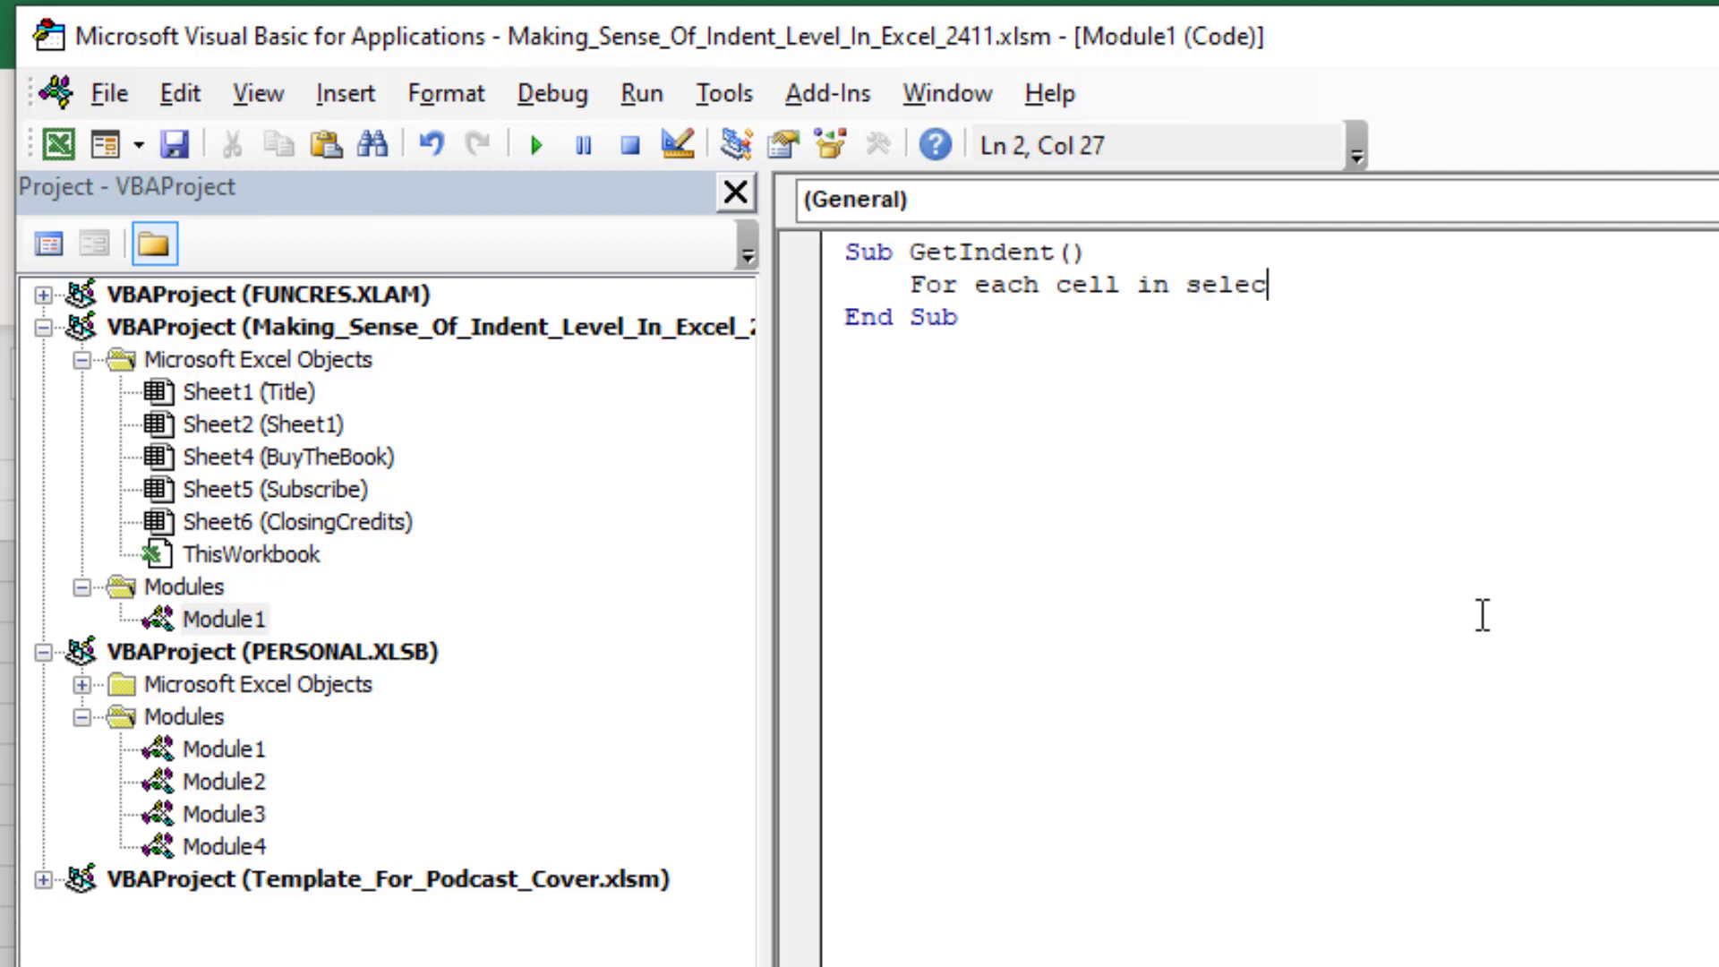
pyautogui.write('tion')
pyautogui.press('Return')
pyautogui.press('Tab')
pyautogui.write('cell.o')
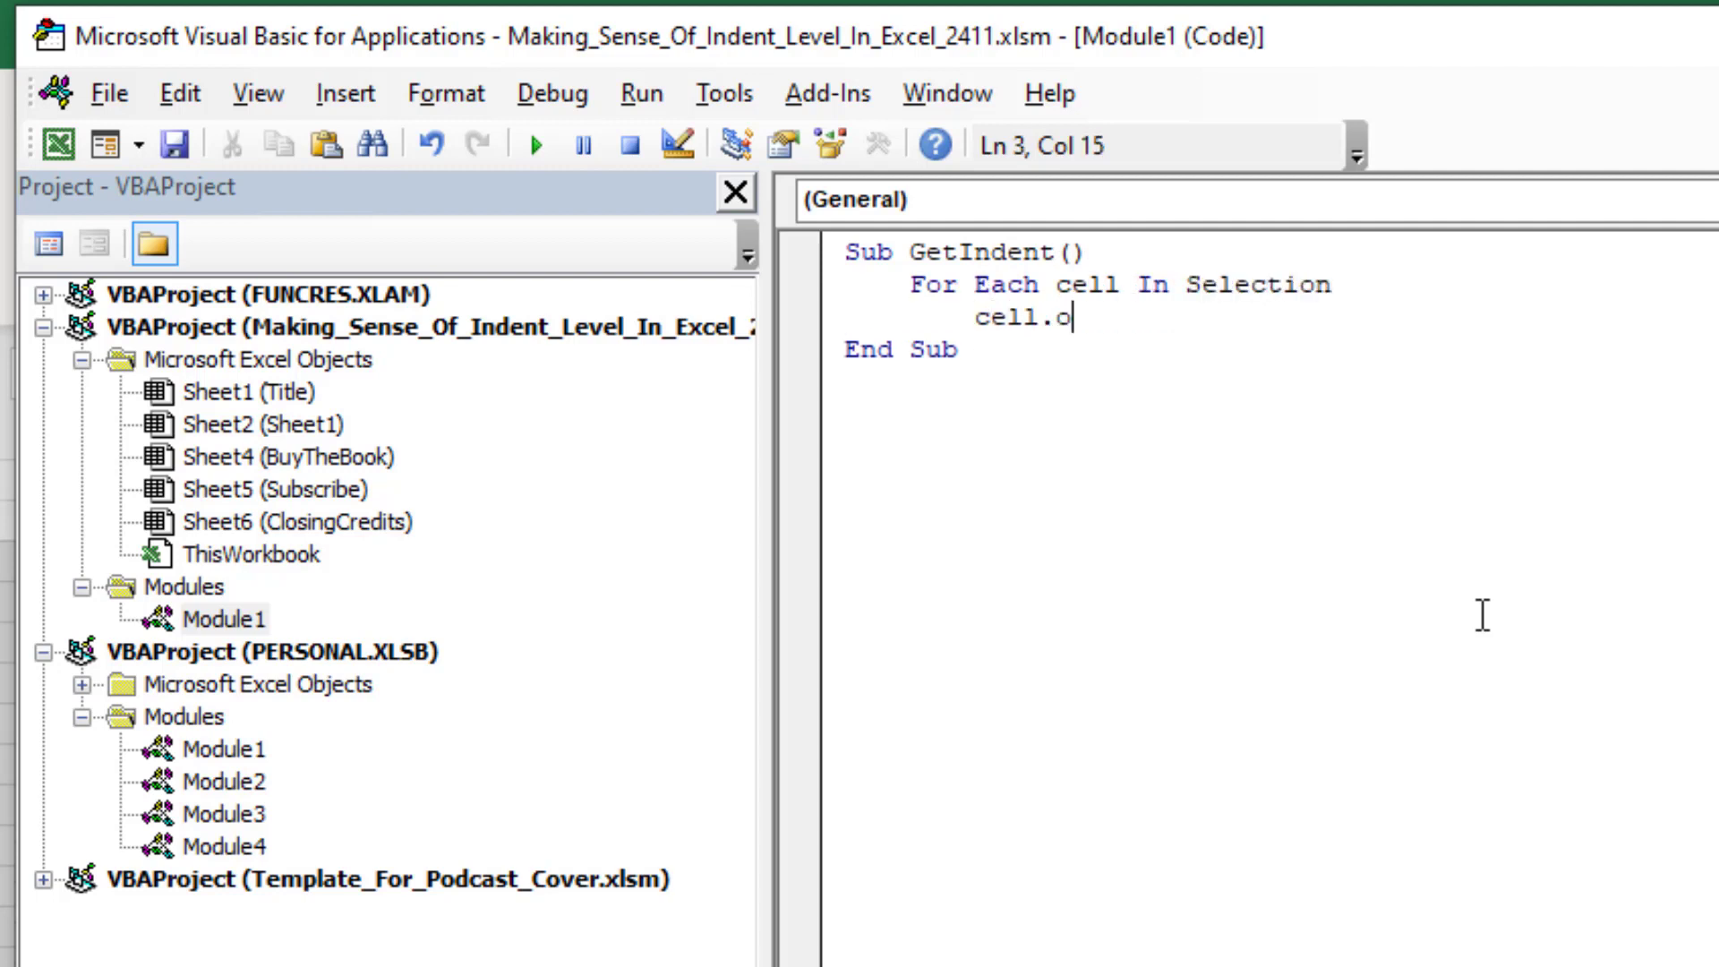
pyautogui.write('ffset(')
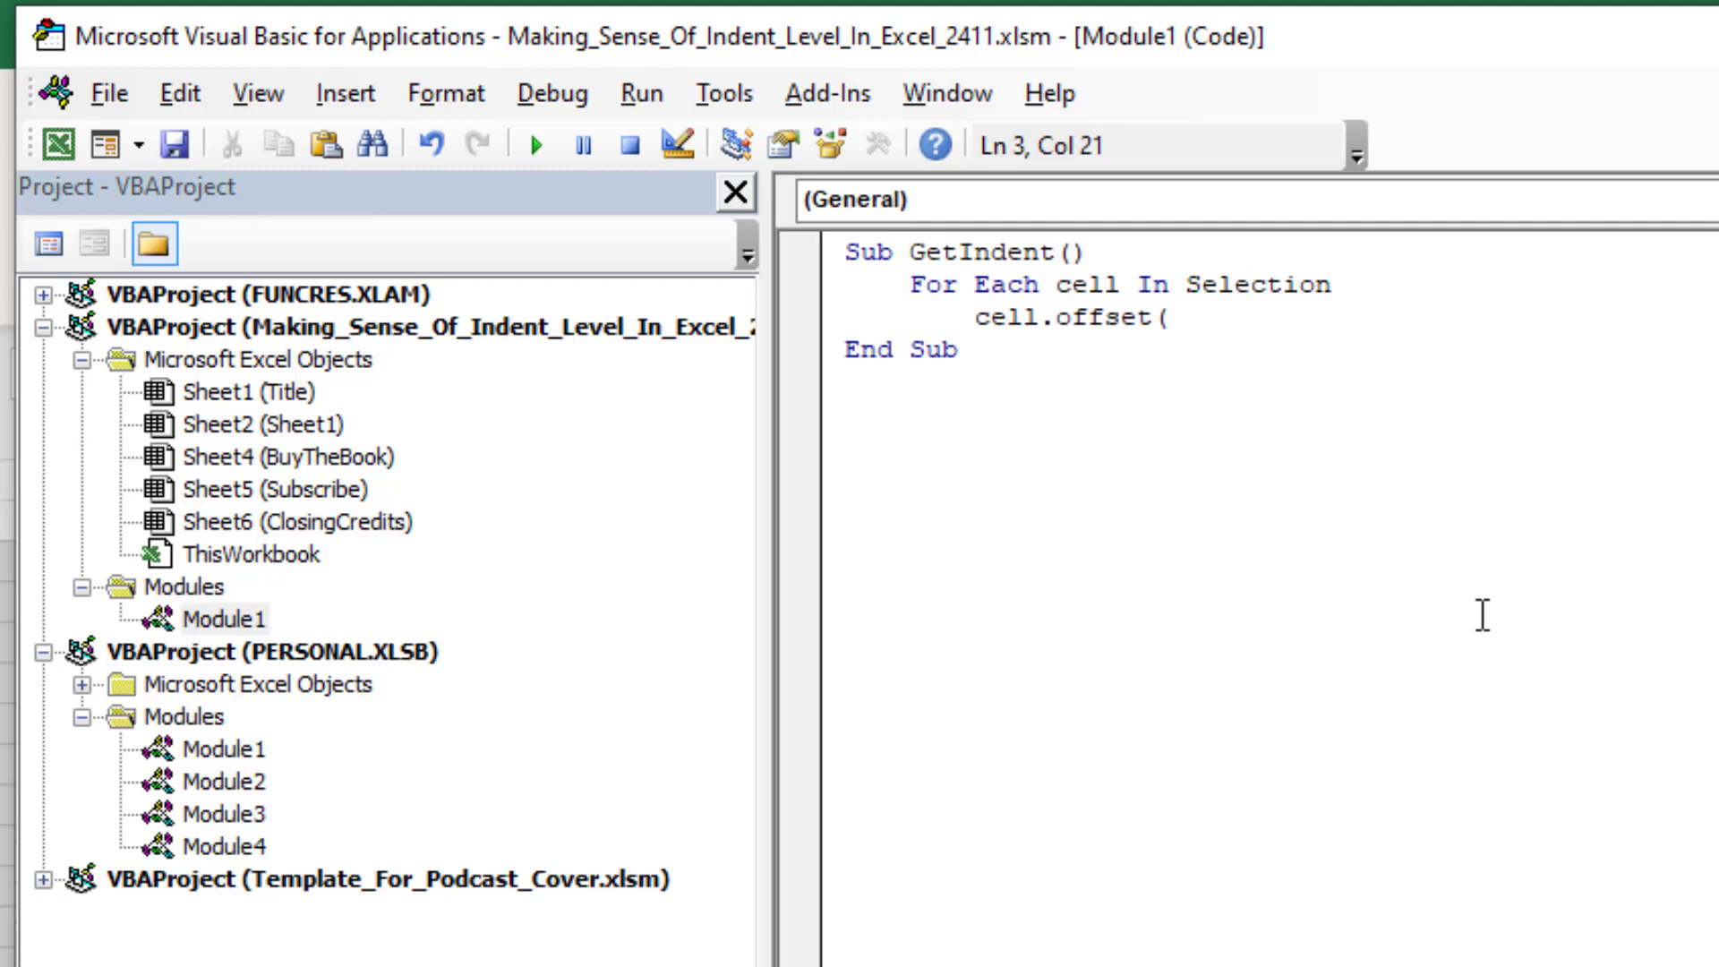
pyautogui.write('0,-1).value = cel')
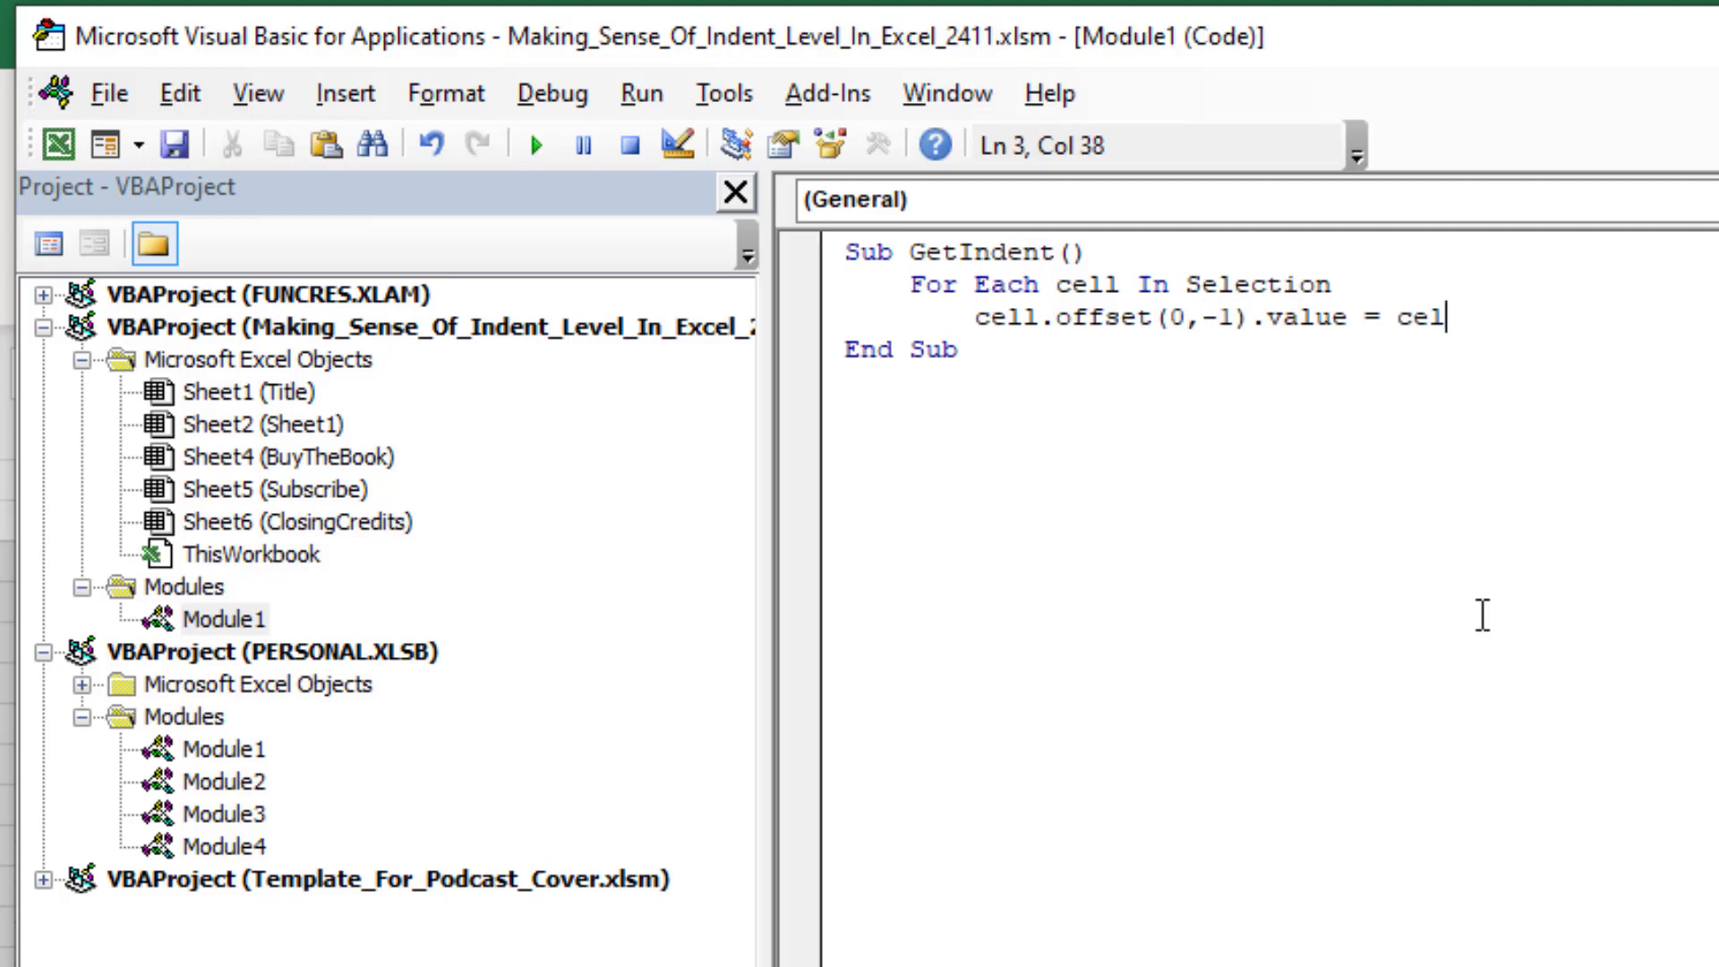
pyautogui.write('l.indentlevel')
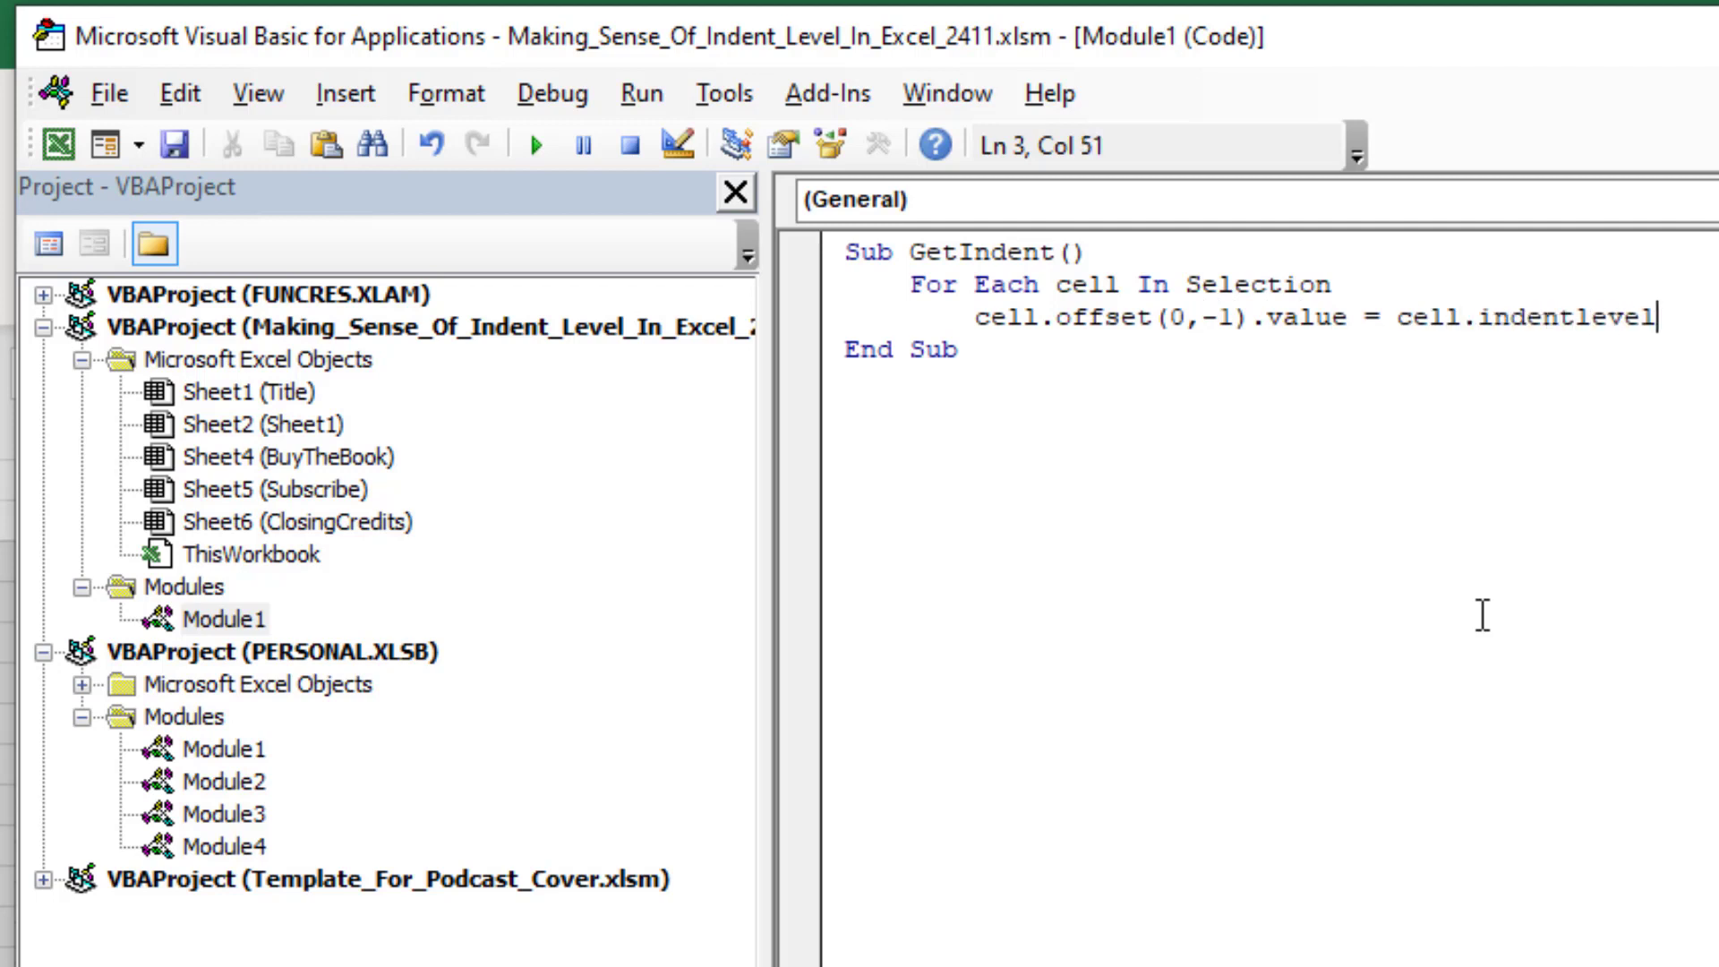
pyautogui.press('Return')
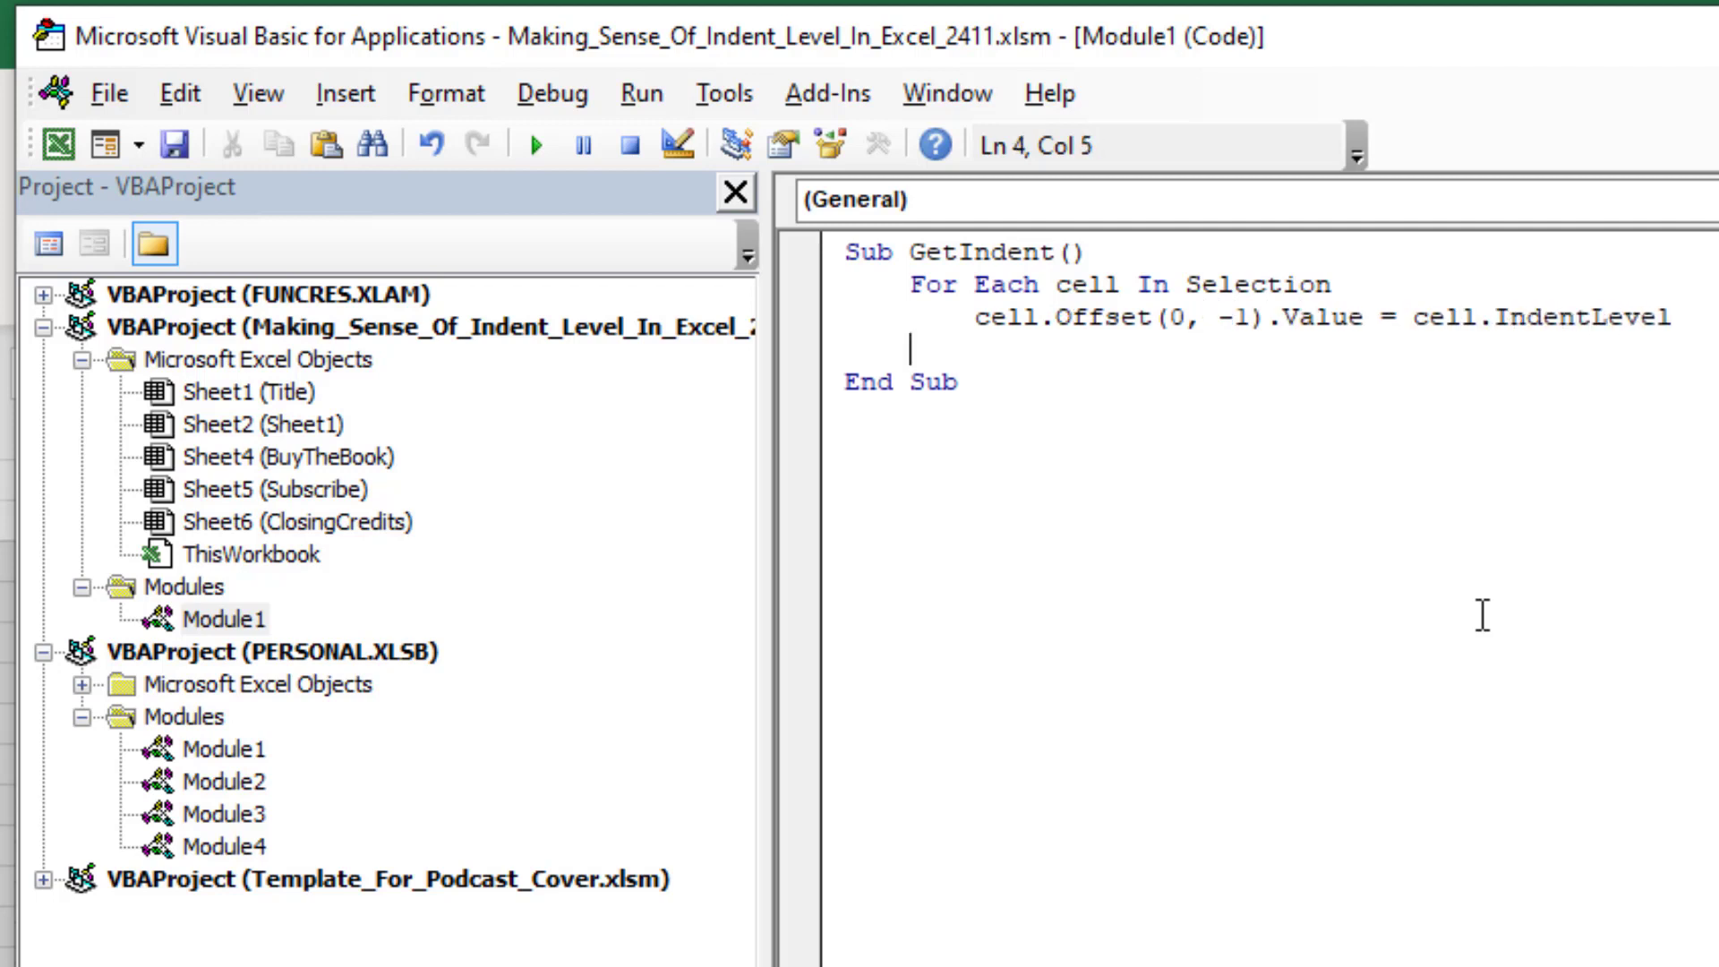
pyautogui.write('Next cell')
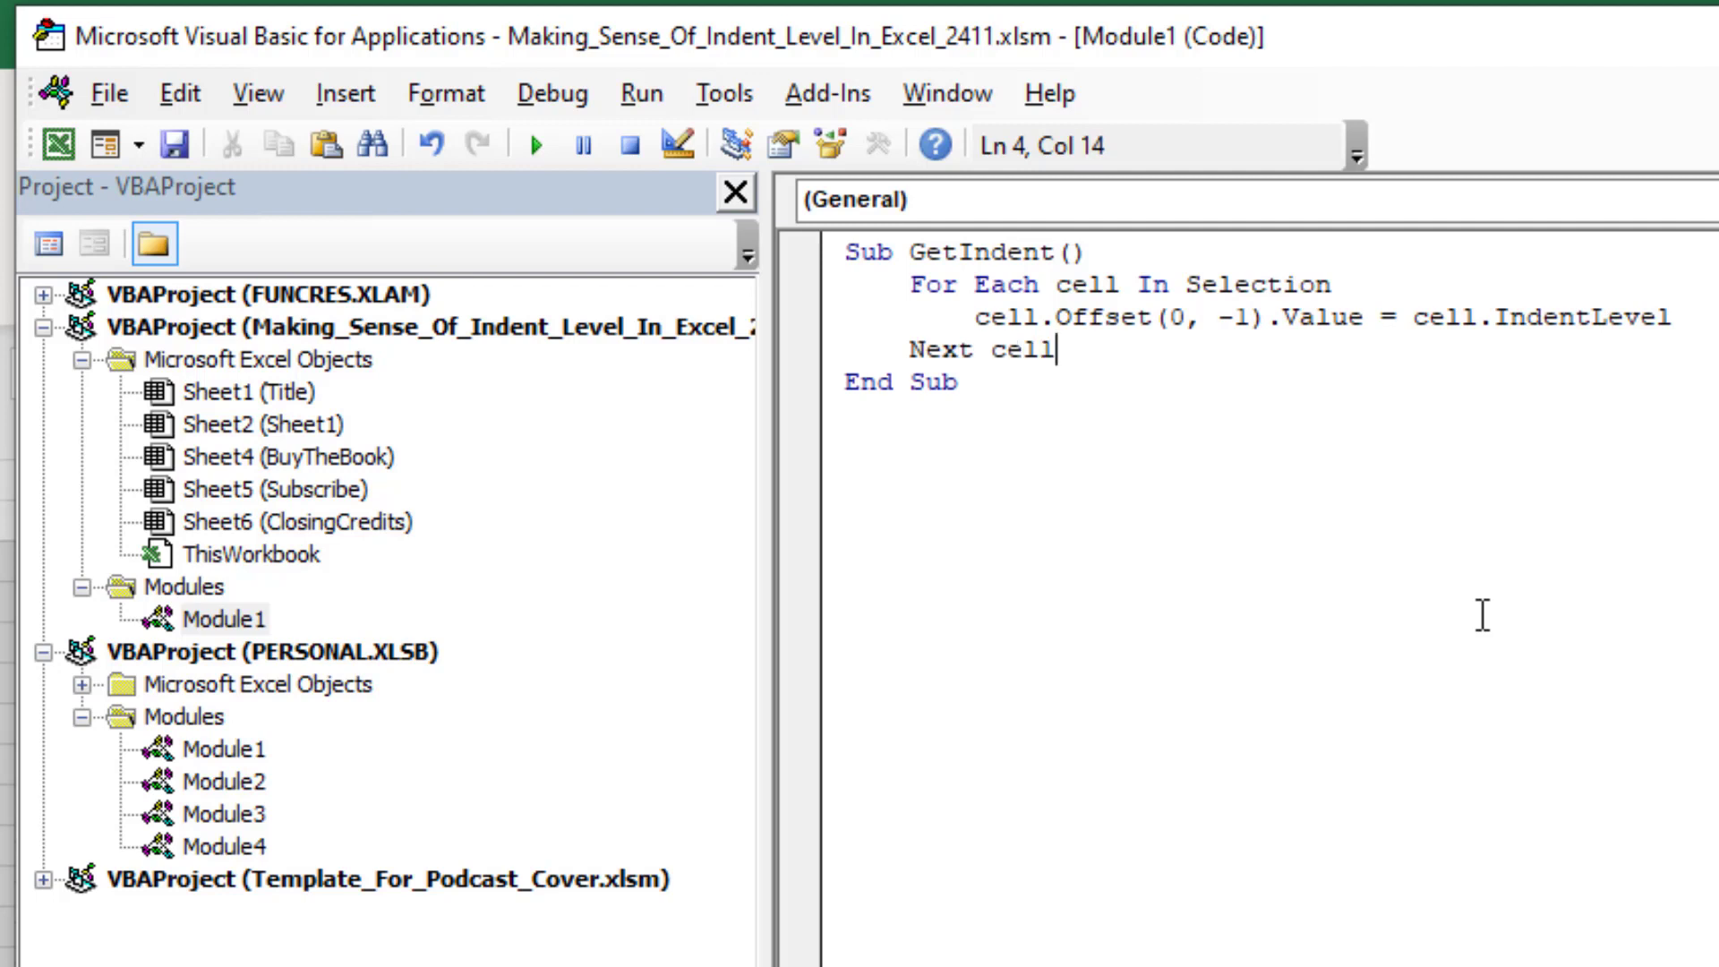
# Run GetIndent on the selected headings
pyautogui.press('Up')
pyautogui.click(990, 250)
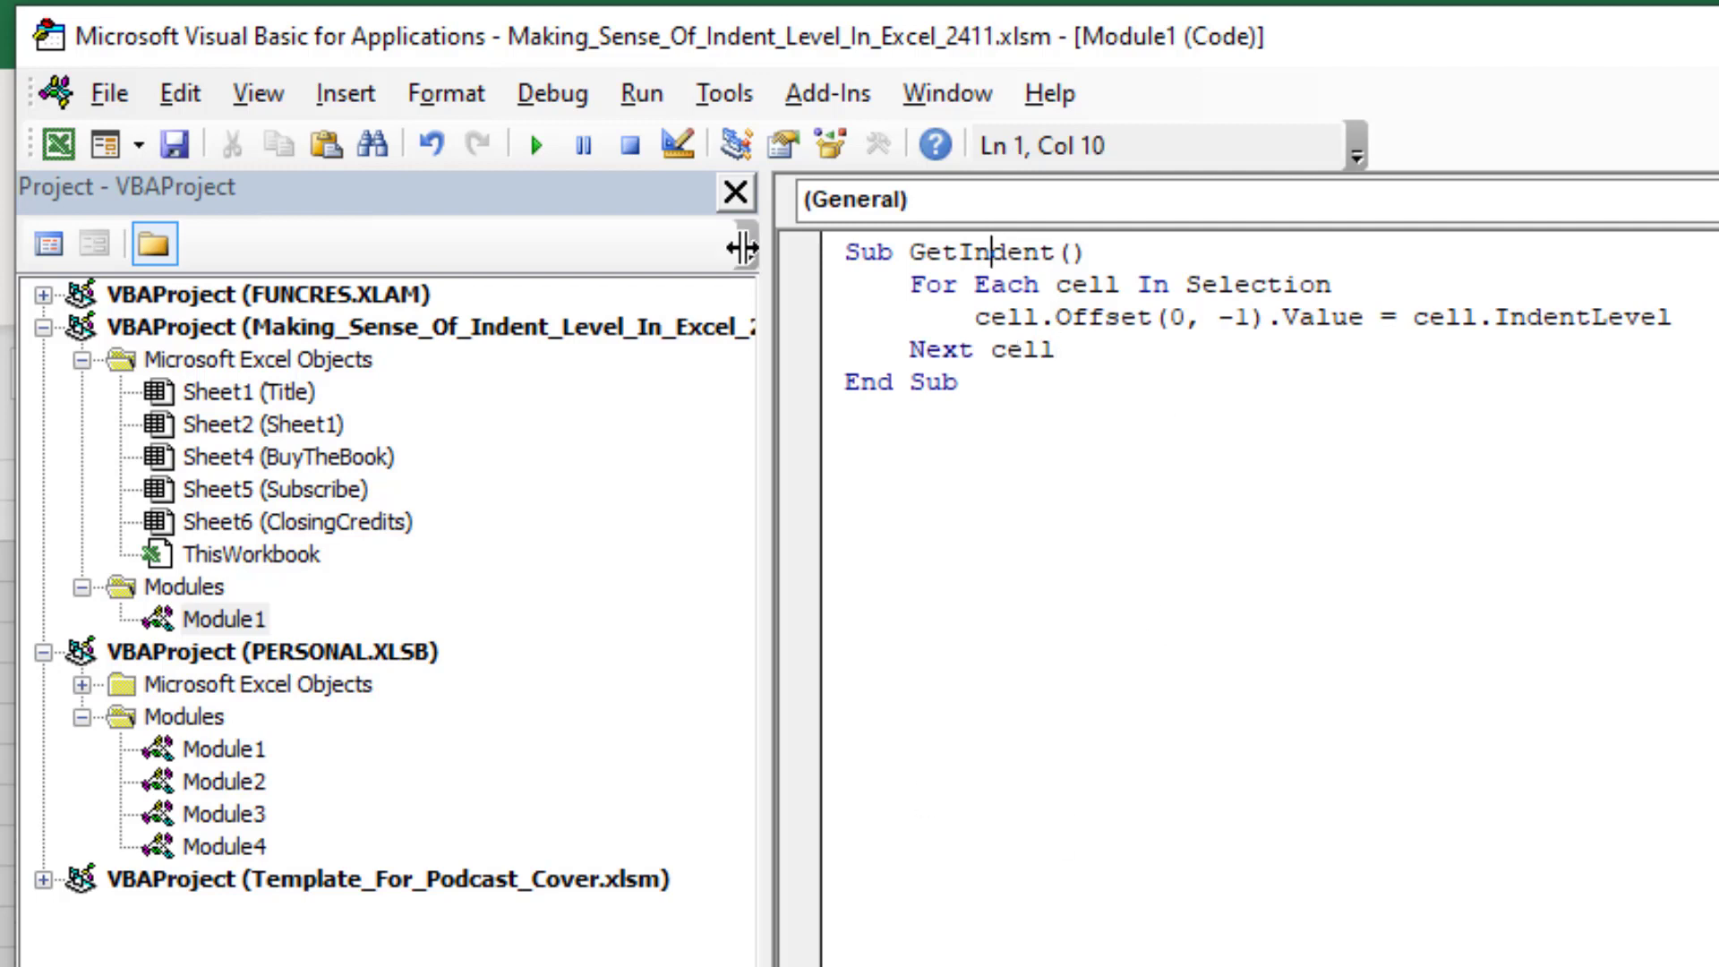
pyautogui.click(535, 145)
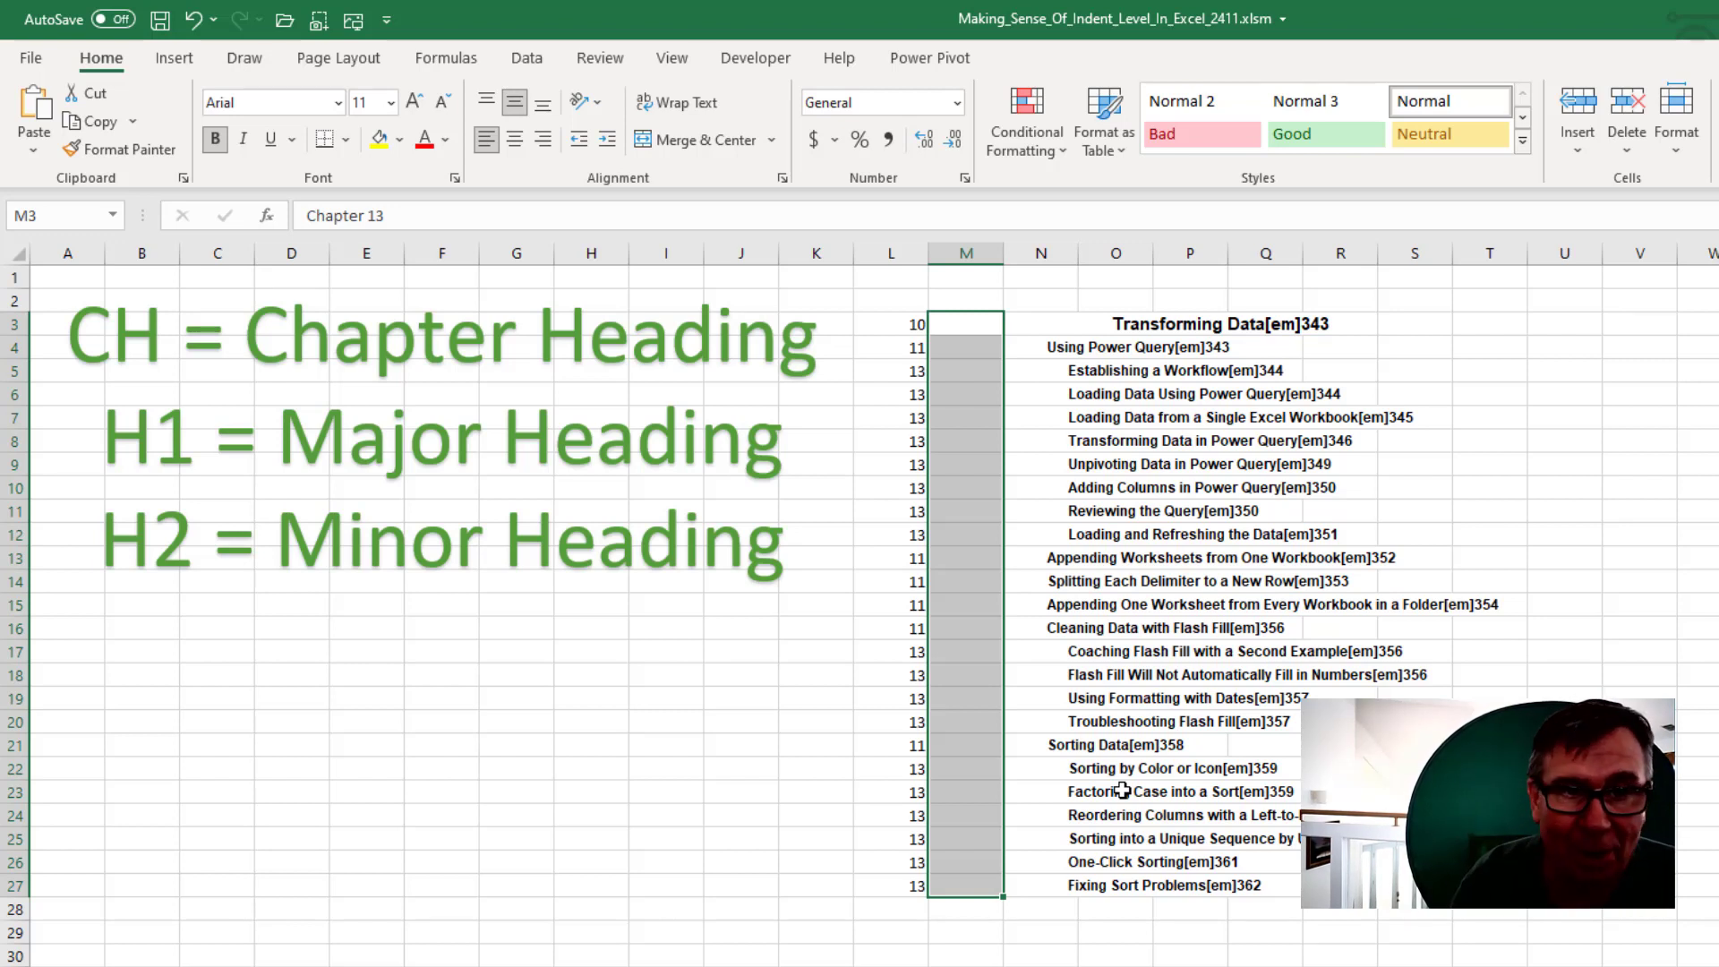
# Go back to the VBA editor after checking indent levels 10, 11 and 13 in column L
pyautogui.hotkey('alt', 'Tab')
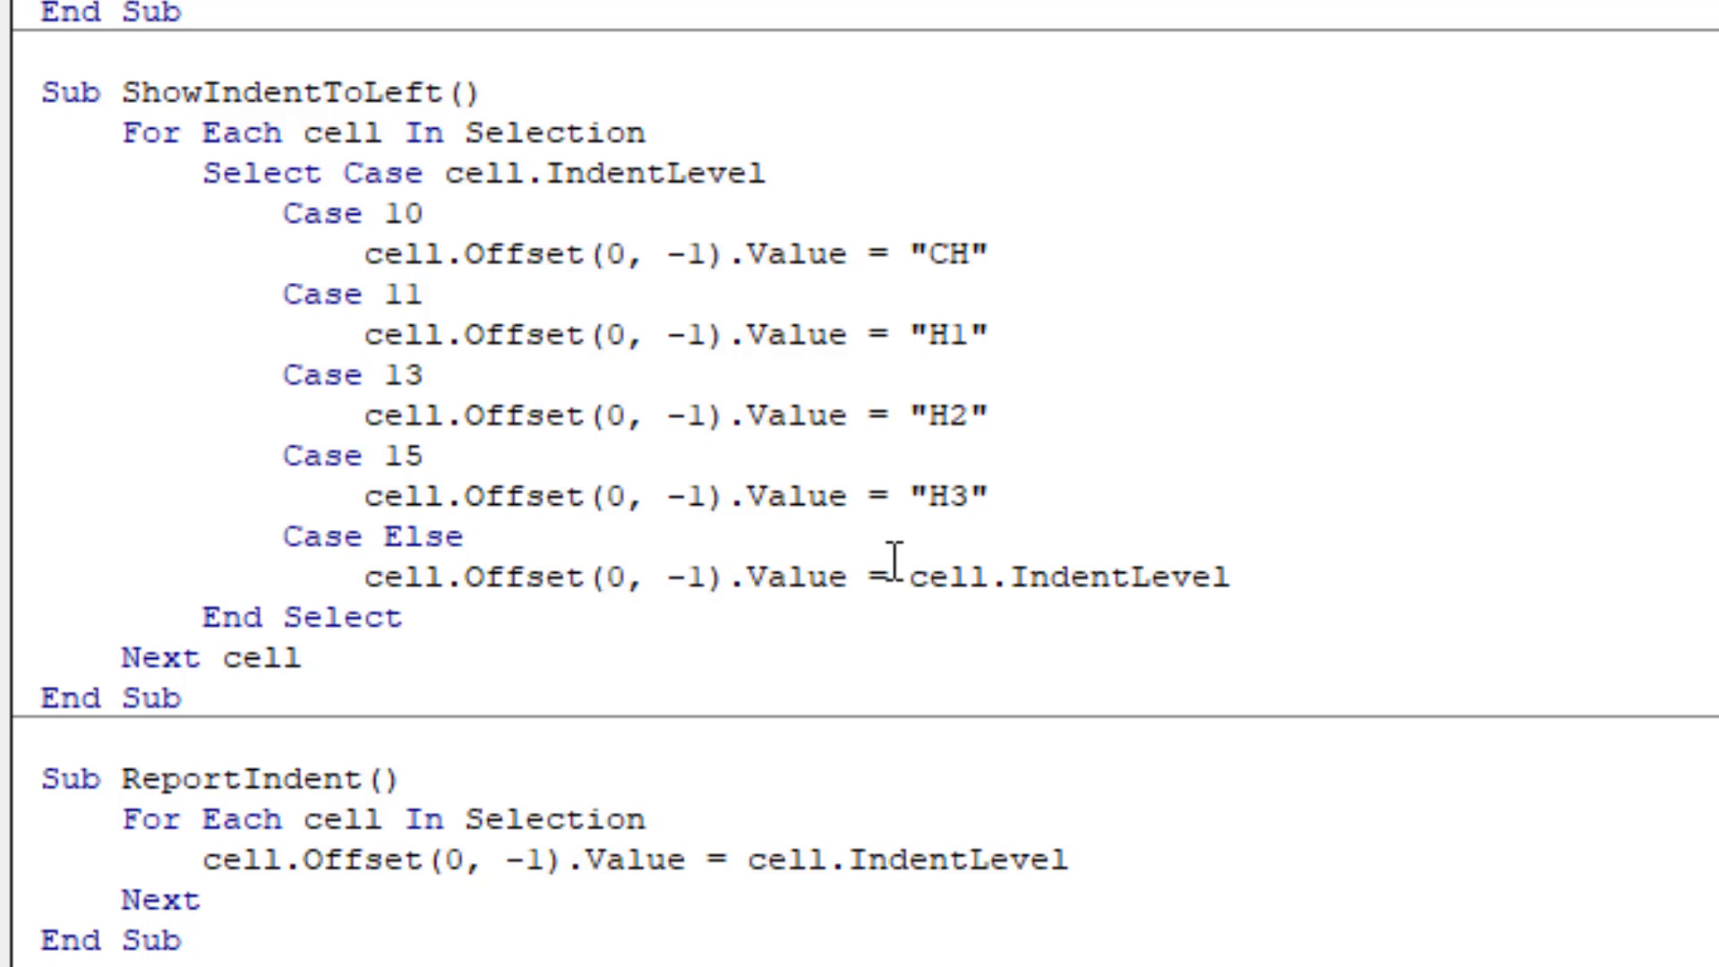
# Run the ShowIndentToLeft macro to relabel column L with CH, H1 and H2
pyautogui.click(243, 92)
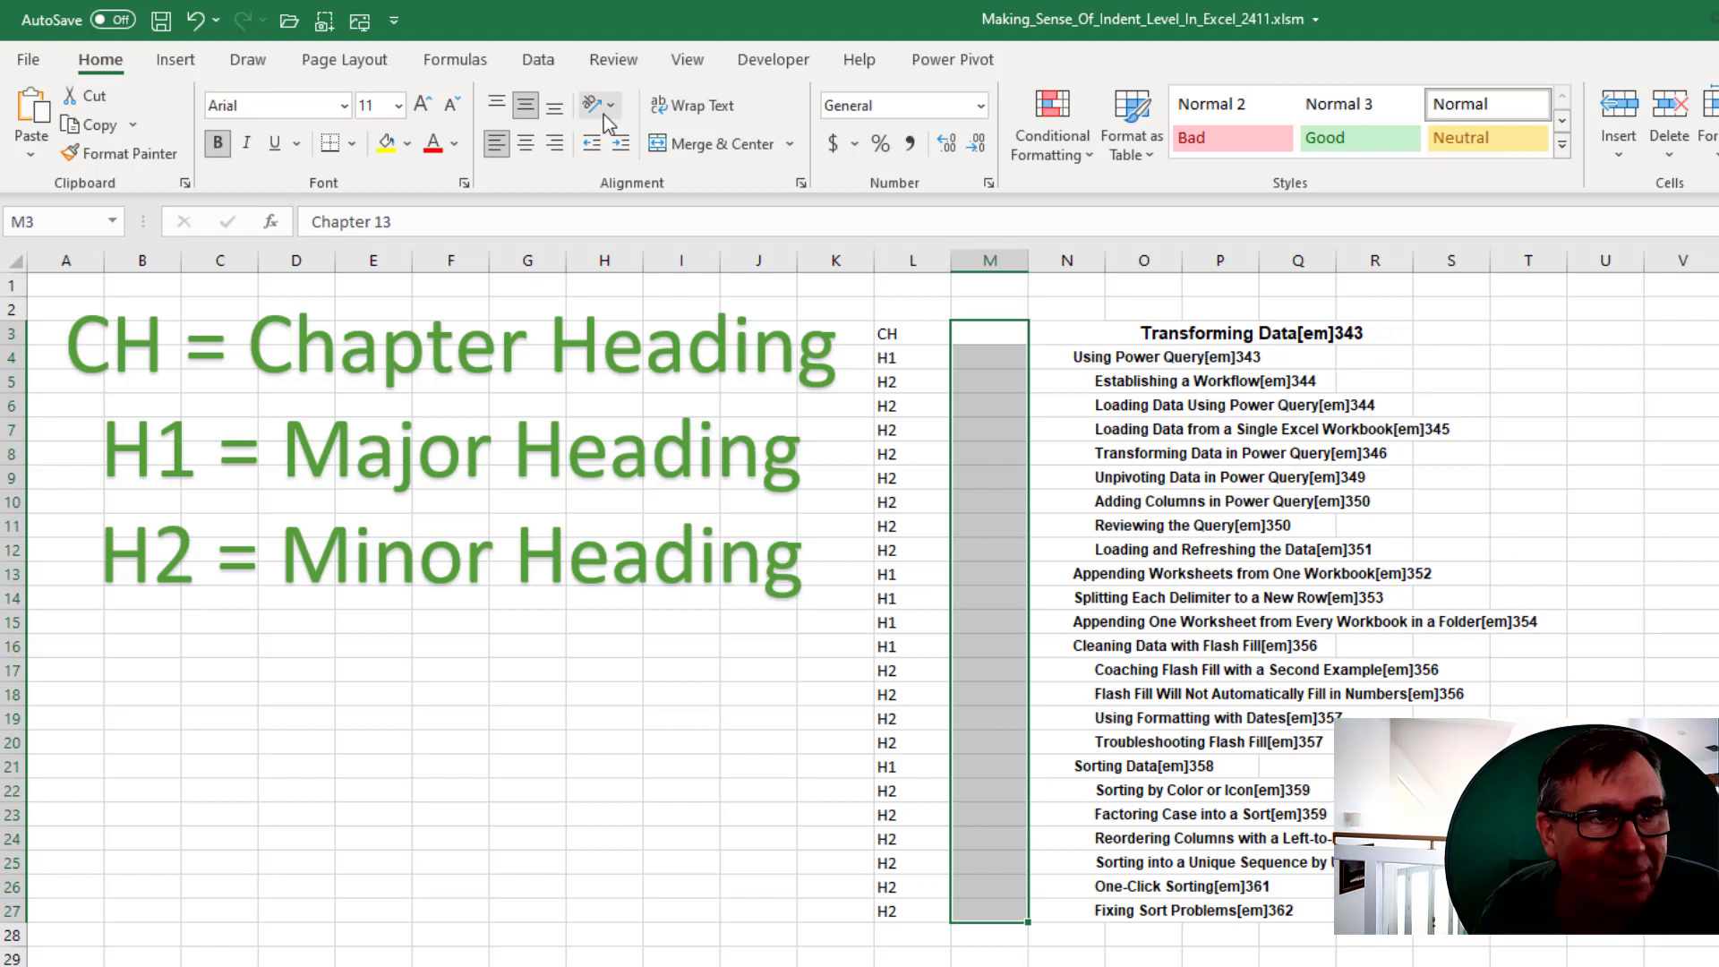
# Turn off 'Summary rows below detail' in the Data tab's Outline settings
pyautogui.click(630, 64)
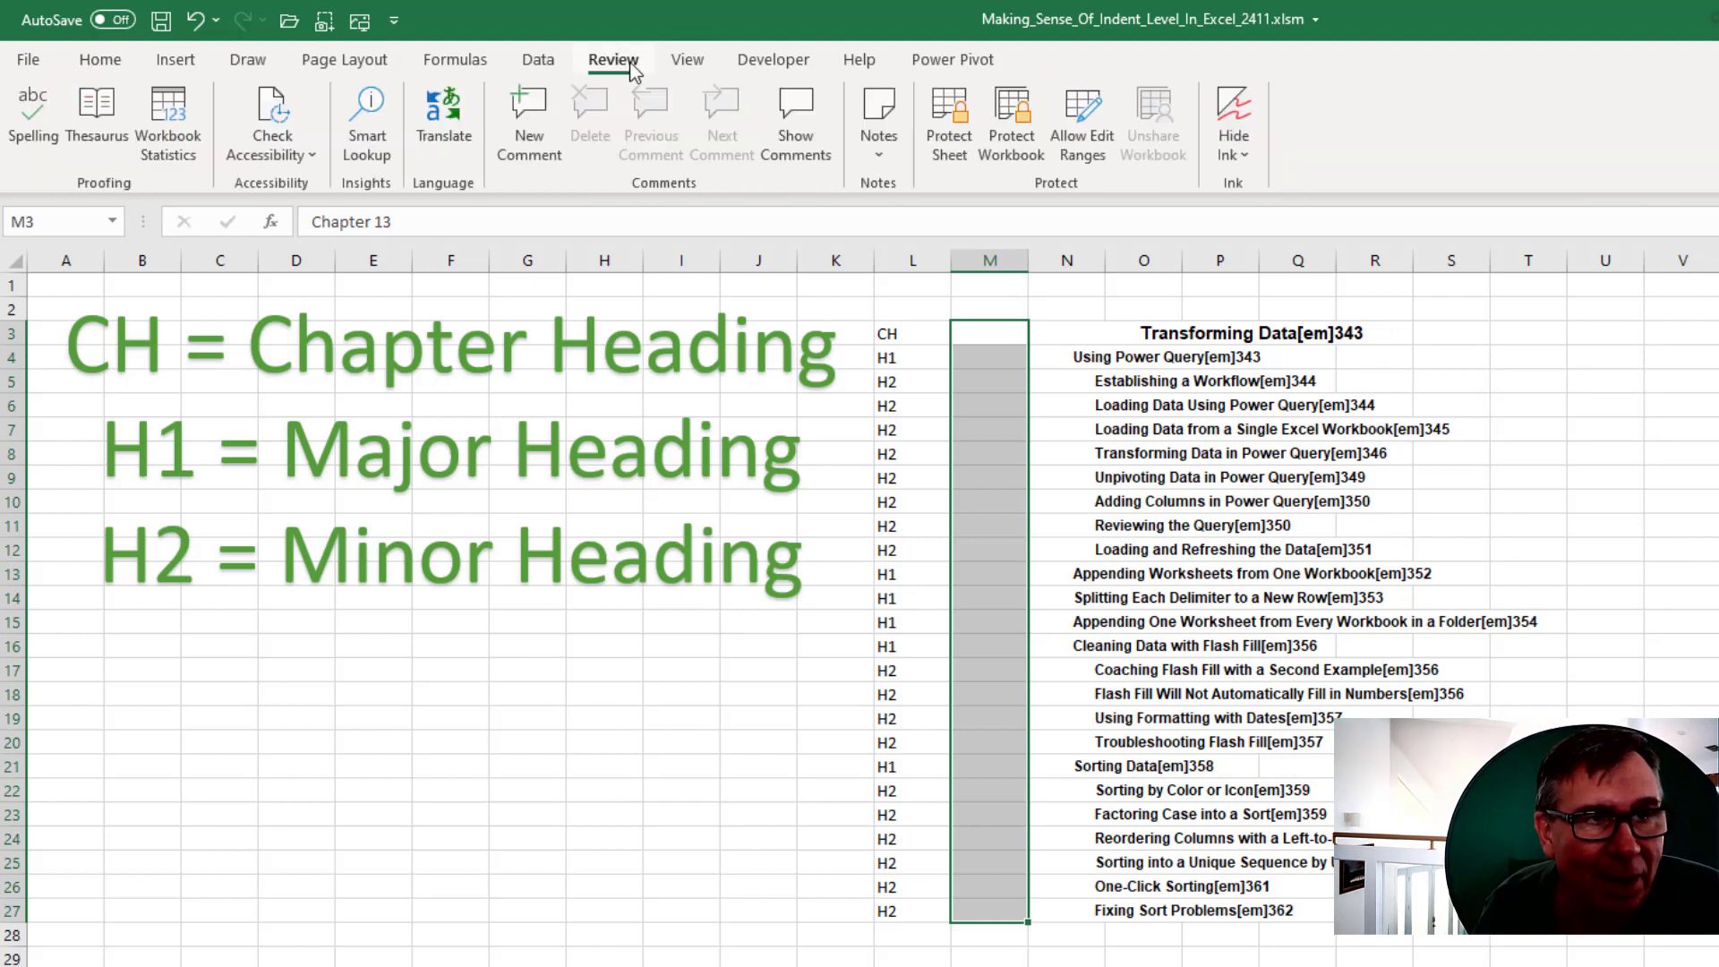
pyautogui.click(538, 59)
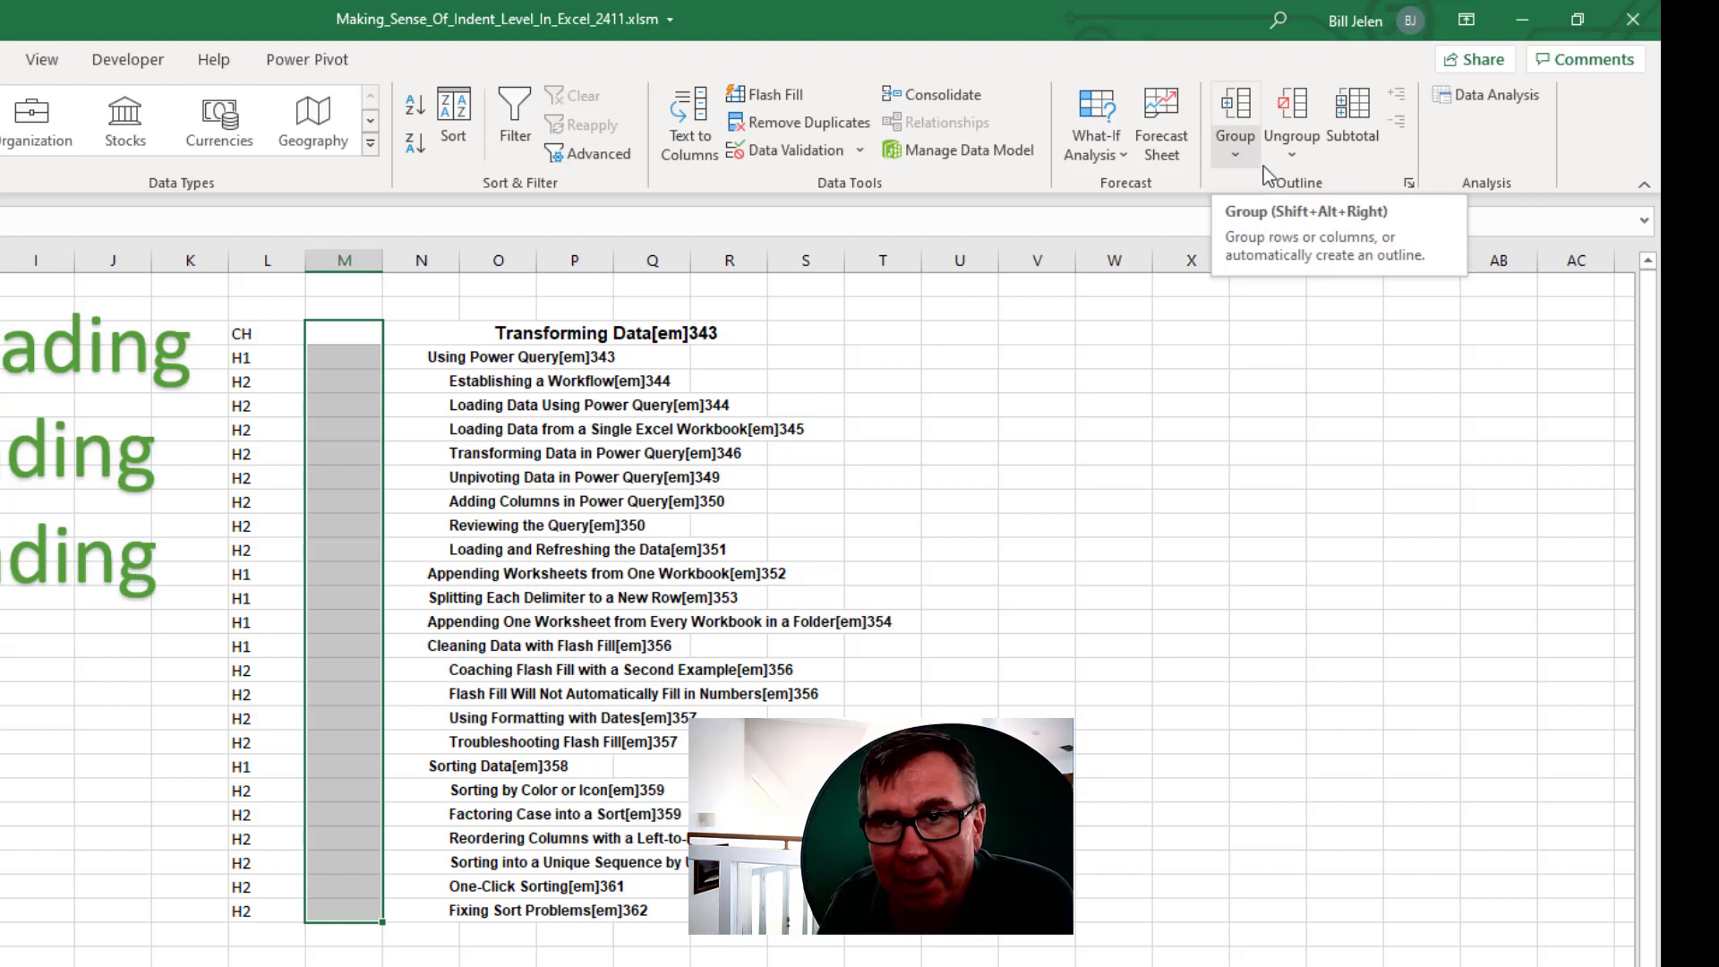
pyautogui.click(1408, 184)
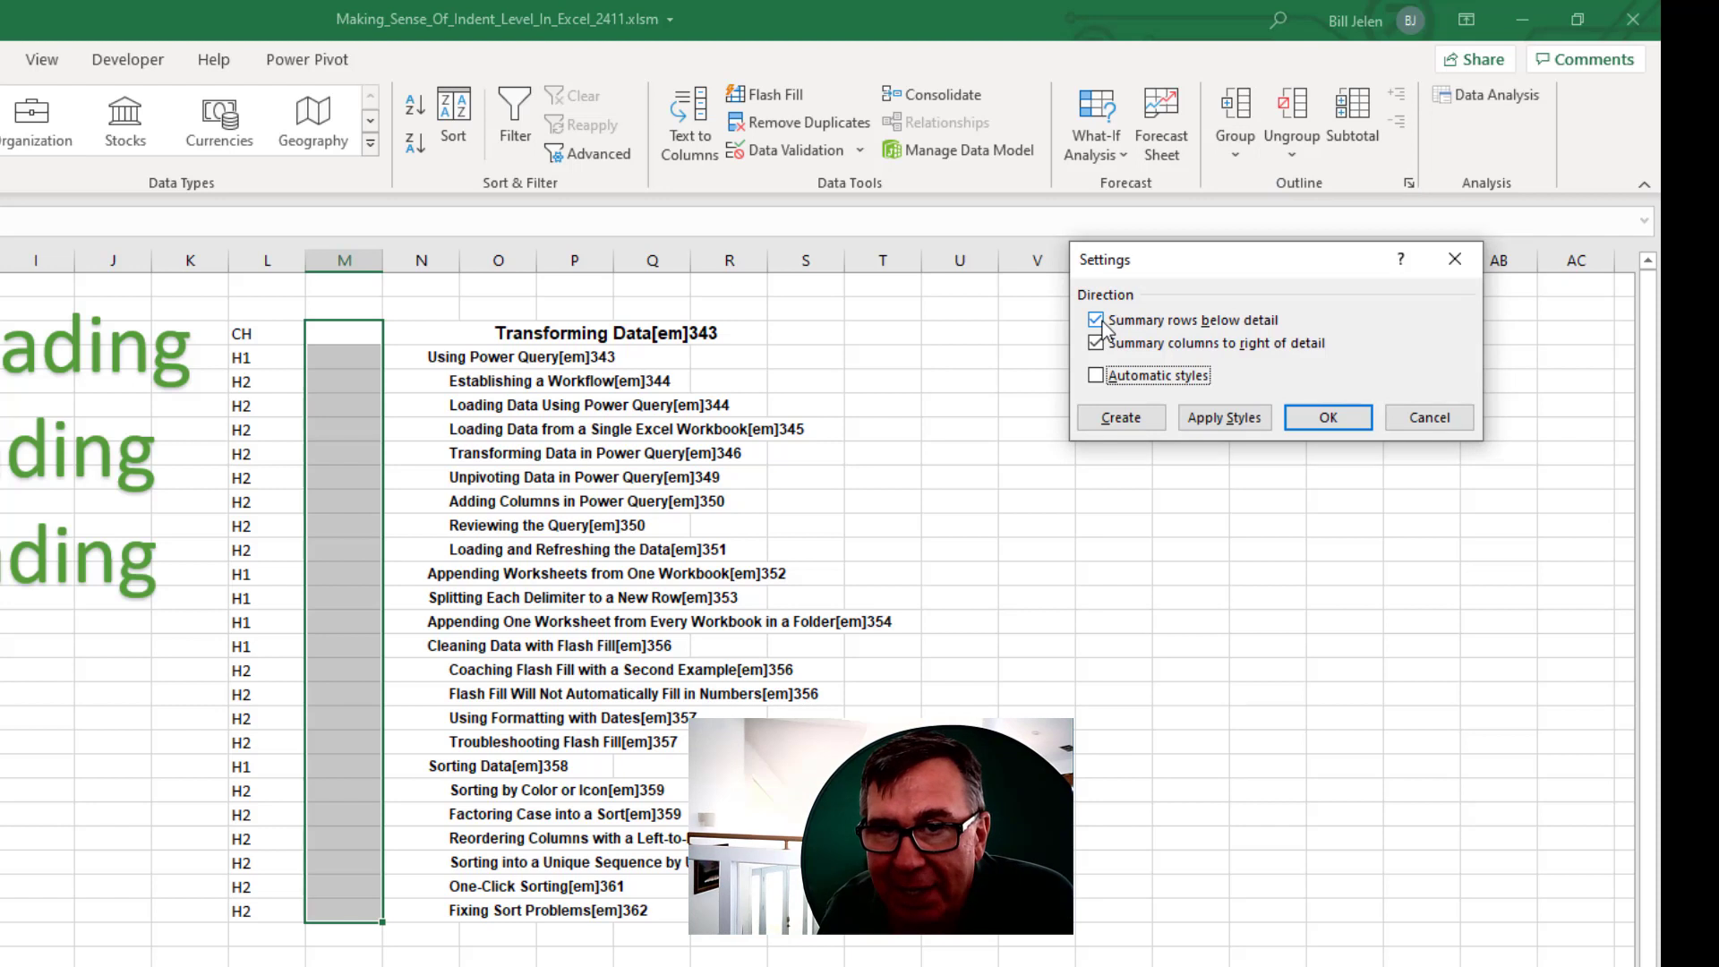
pyautogui.click(1101, 321)
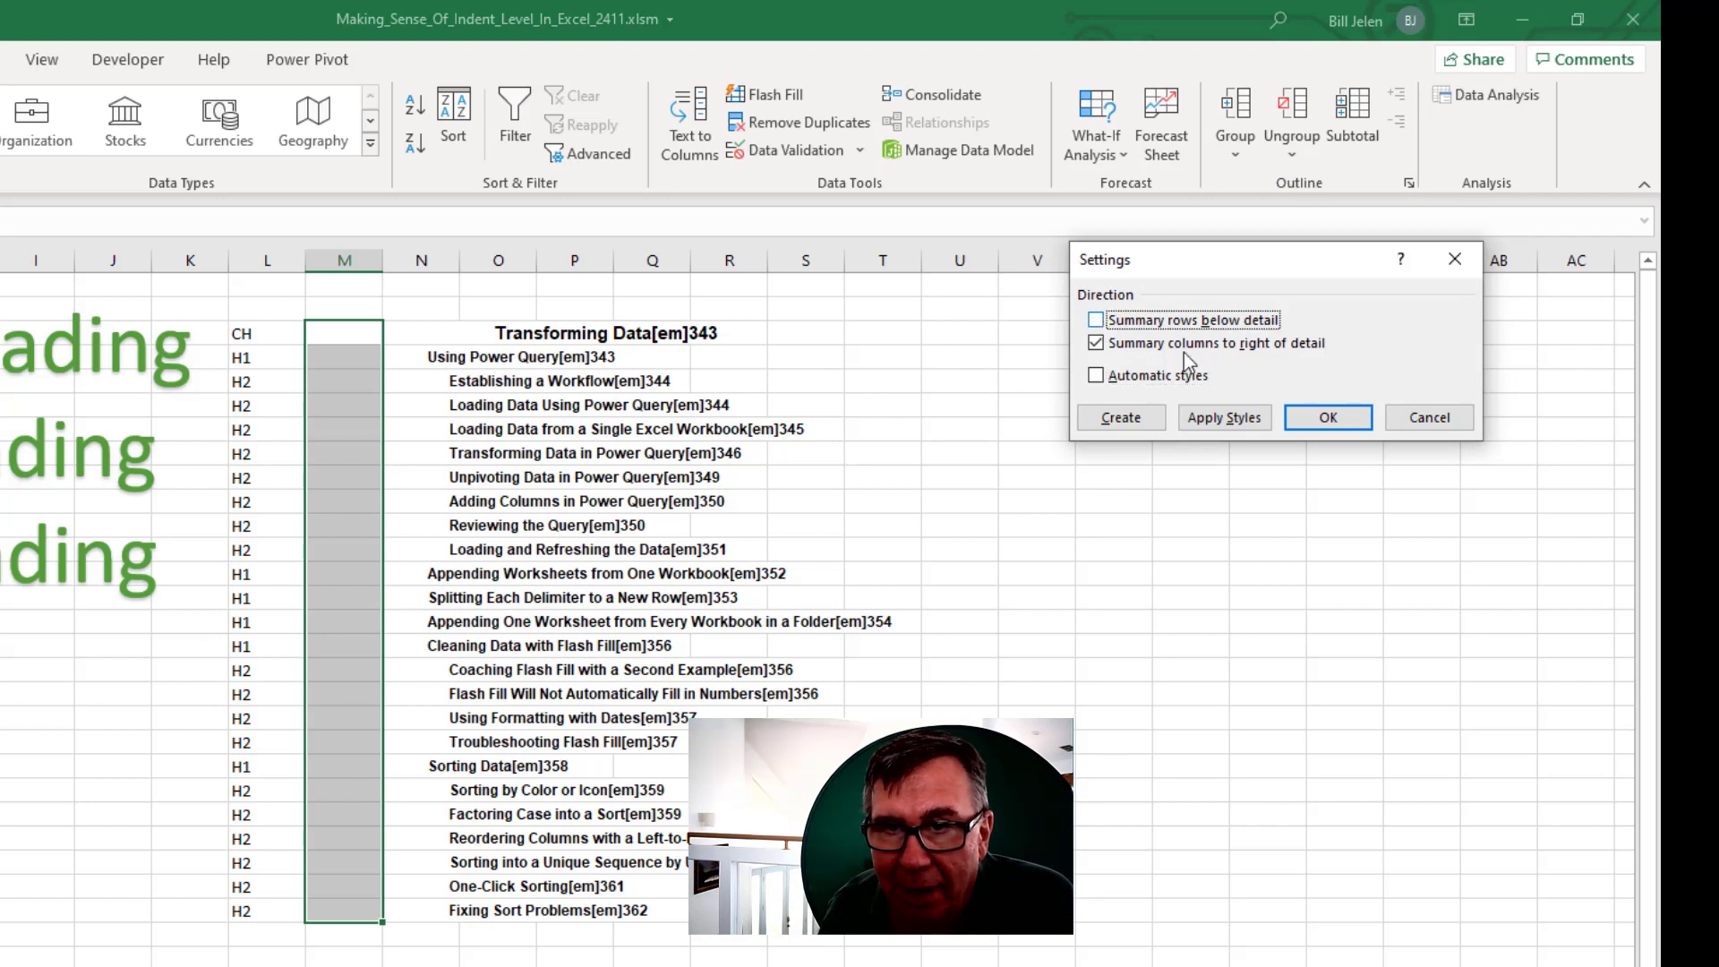
pyautogui.click(1310, 416)
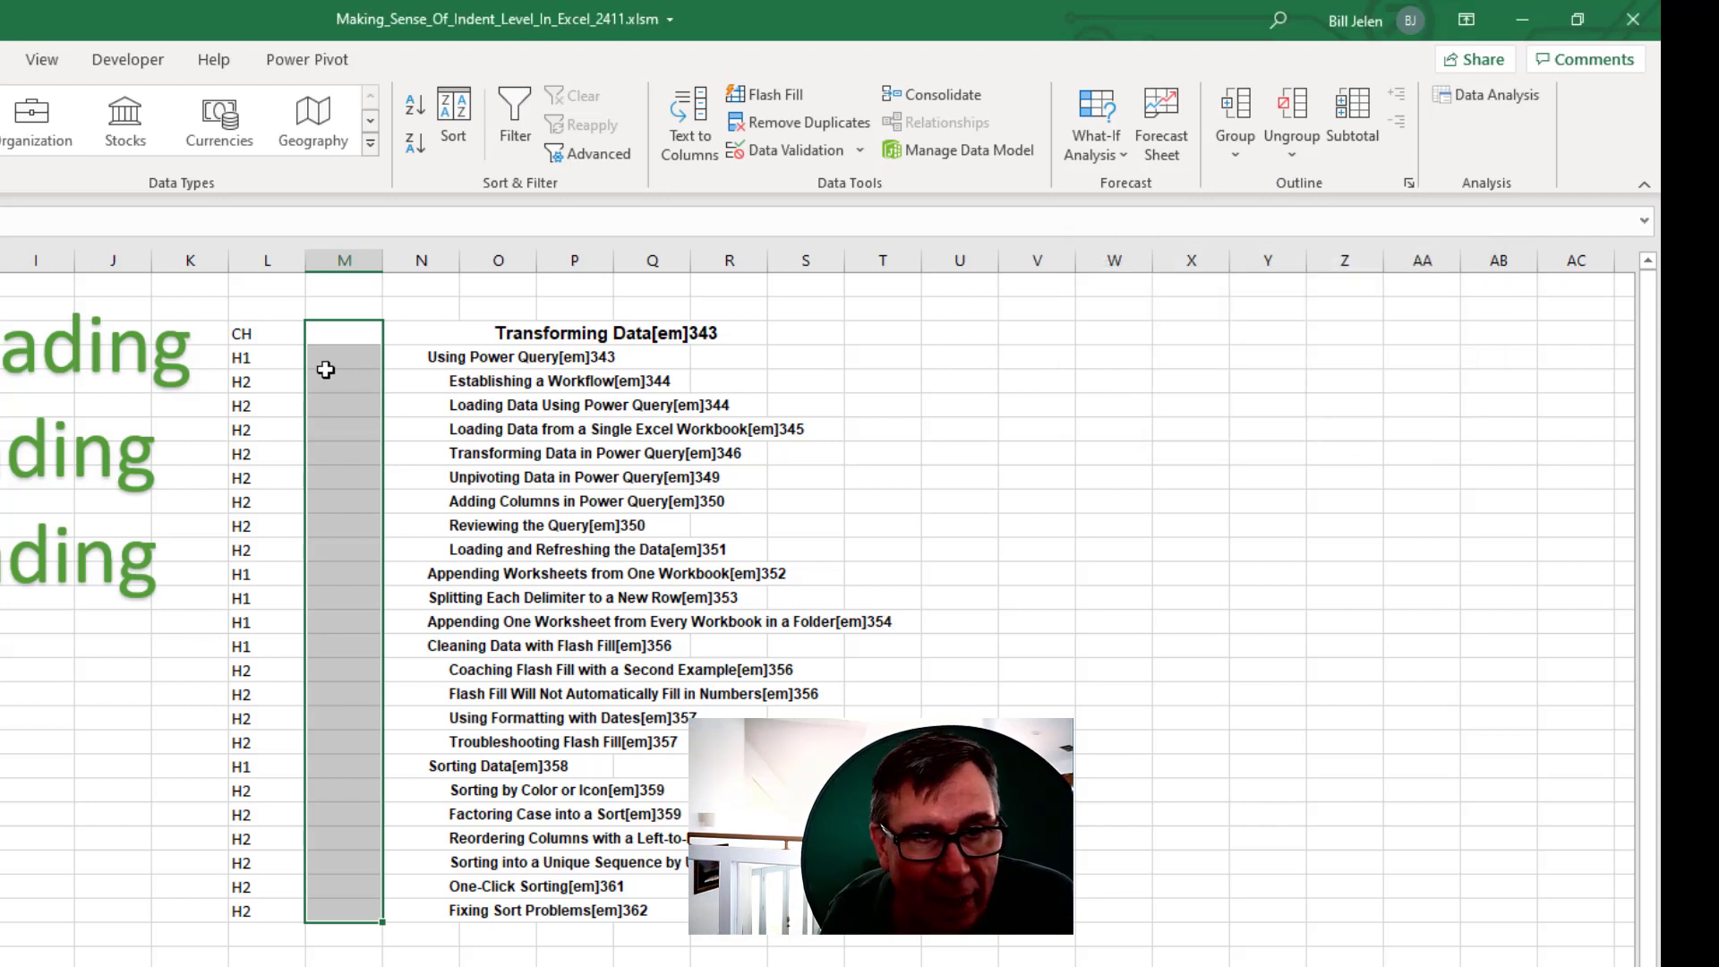
# Group rows 4–27 under the chapter heading row
pyautogui.moveTo(353, 362); pyautogui.dragTo(351, 904)
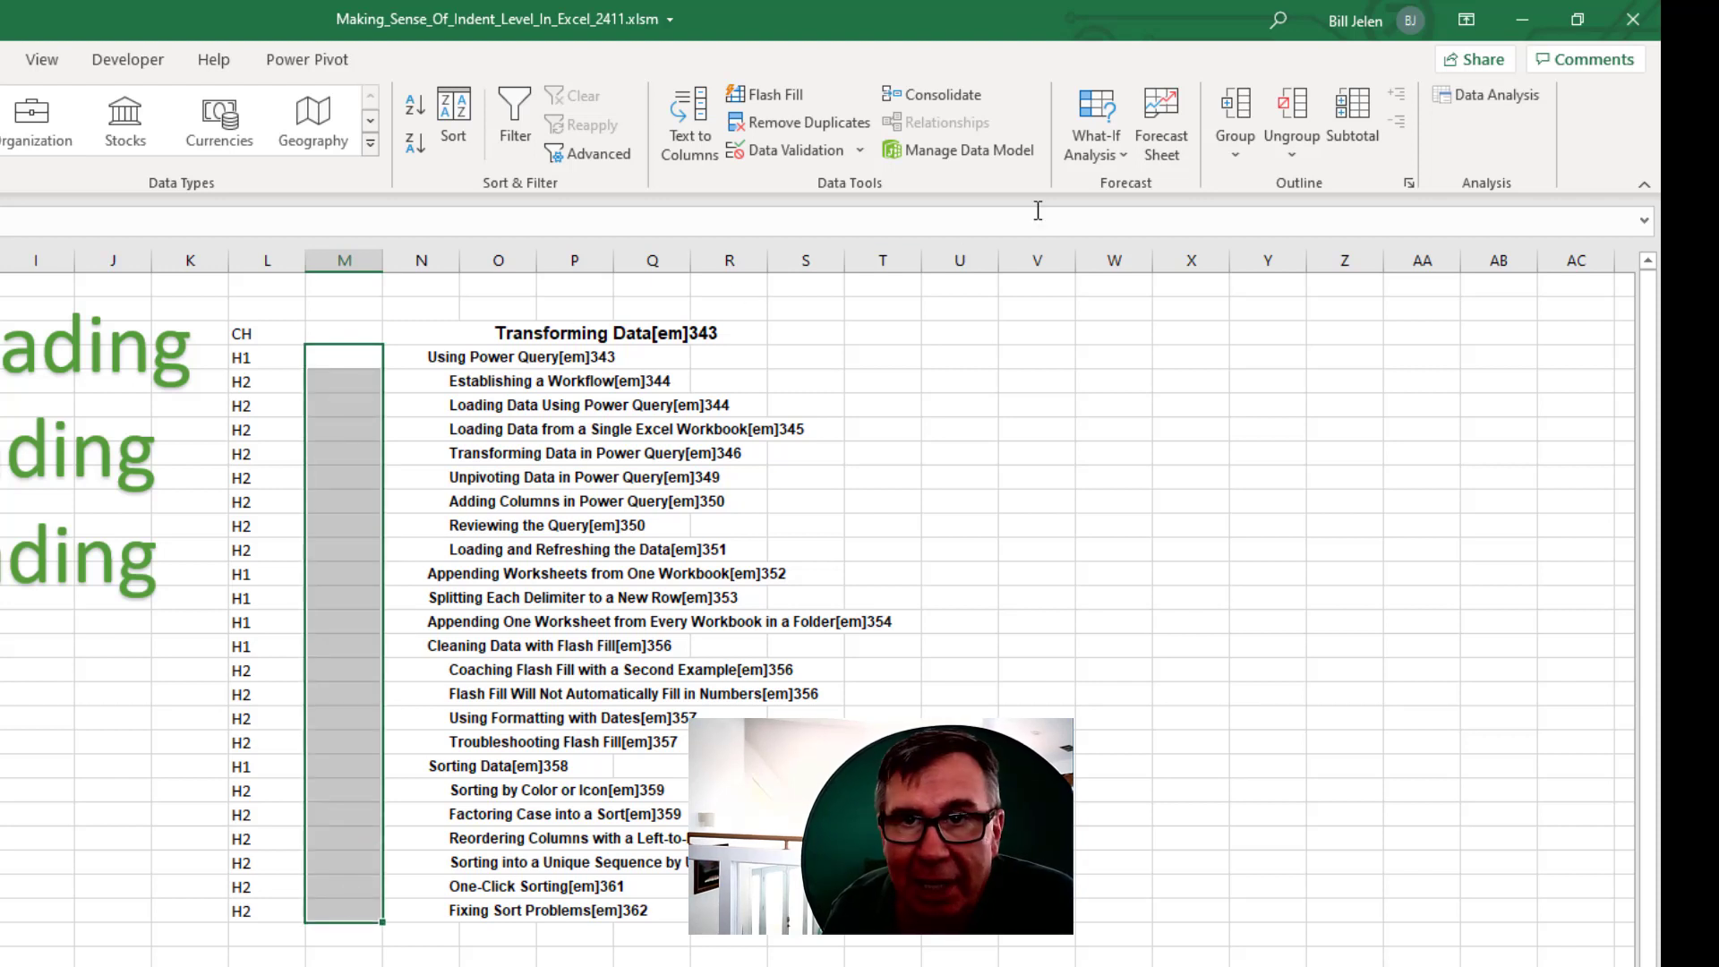
pyautogui.click(1235, 147)
pyautogui.click(1250, 106)
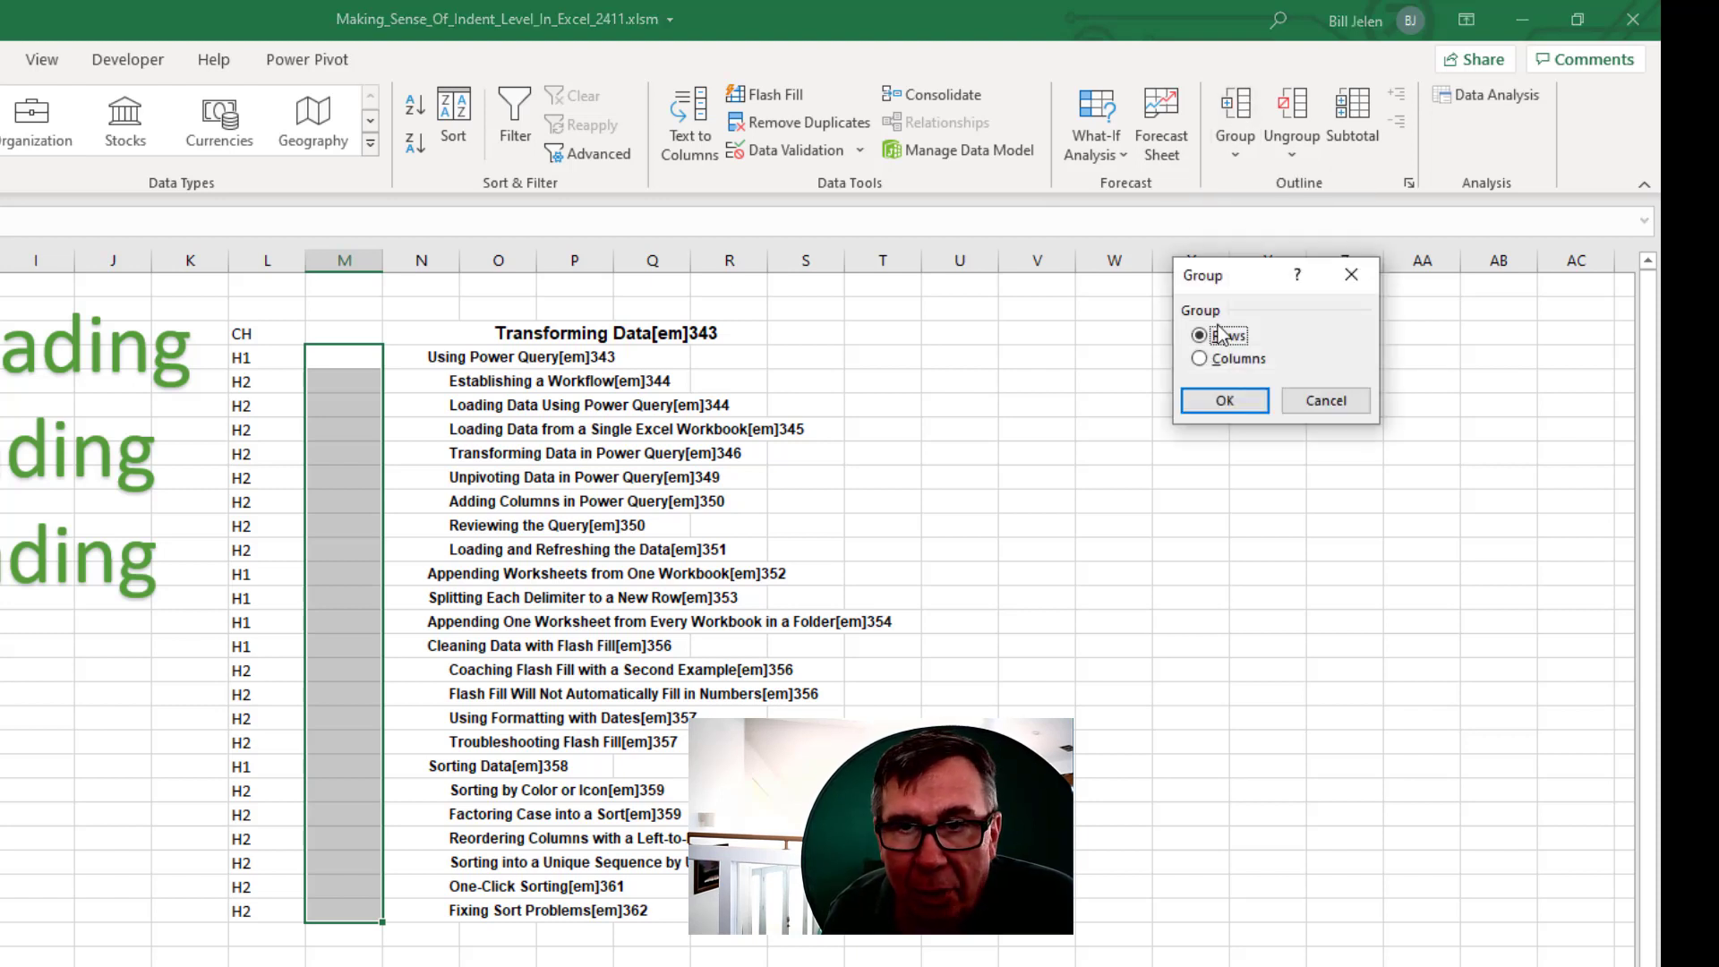
pyautogui.click(1226, 402)
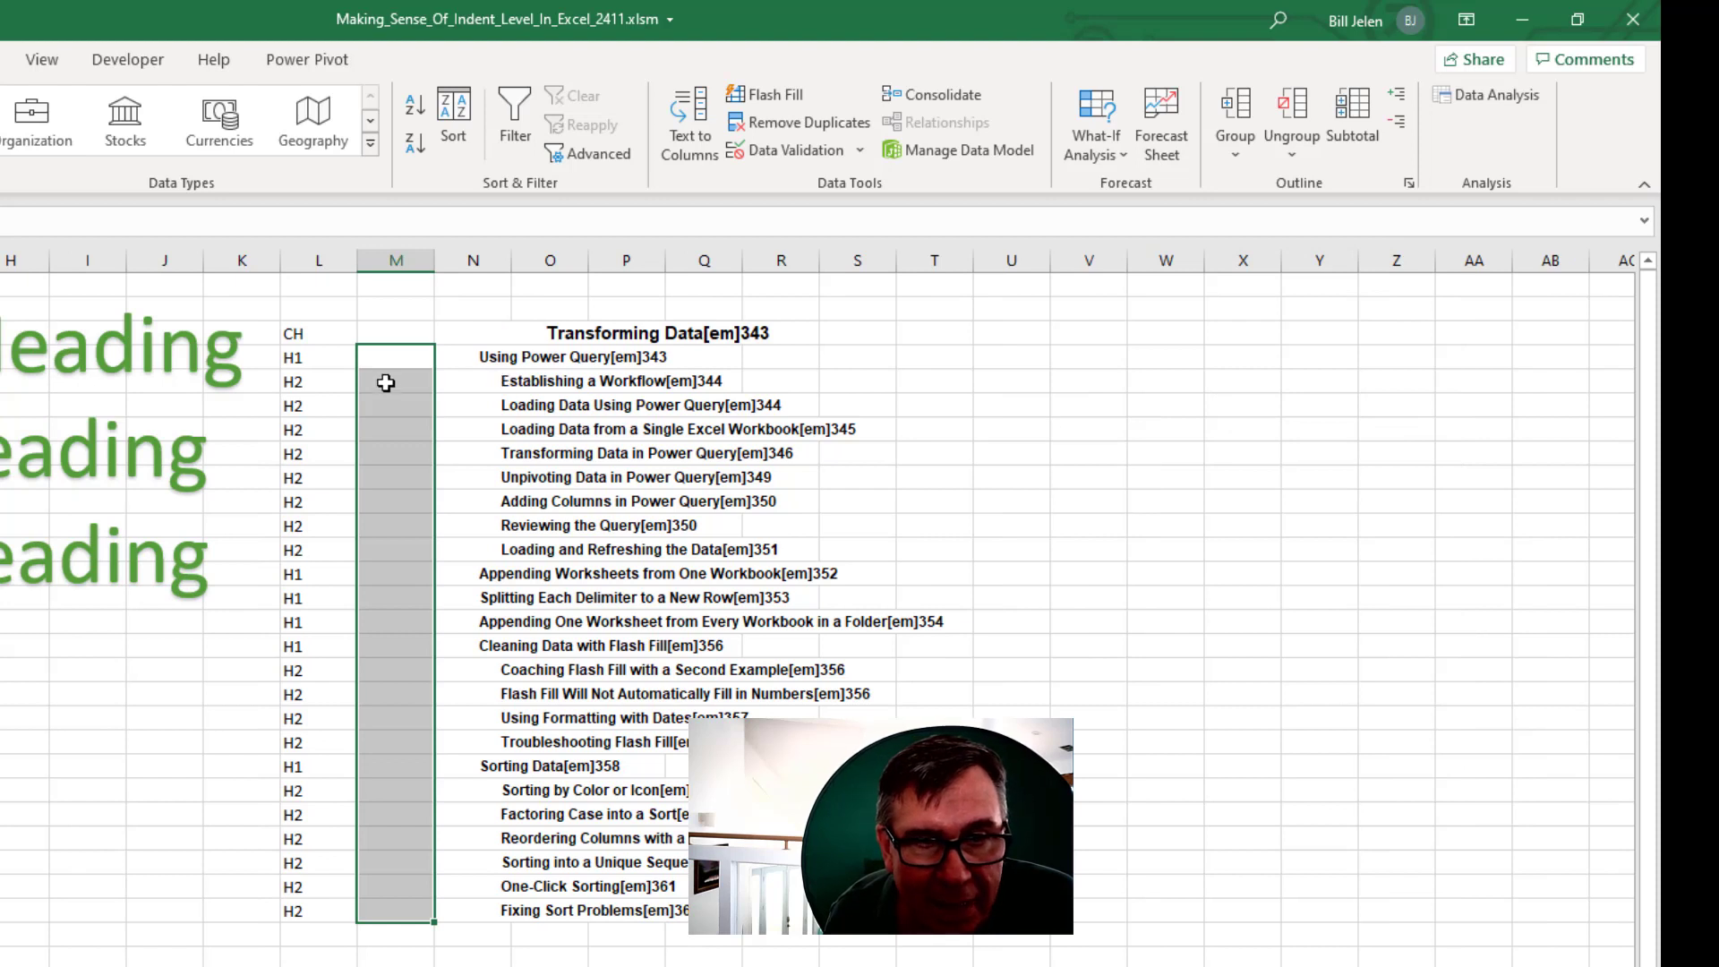
# Group the H2 row blocks M5:M12, M17:M20 and M22:M27 under their H1 headings
pyautogui.moveTo(386, 382); pyautogui.dragTo(405, 548)
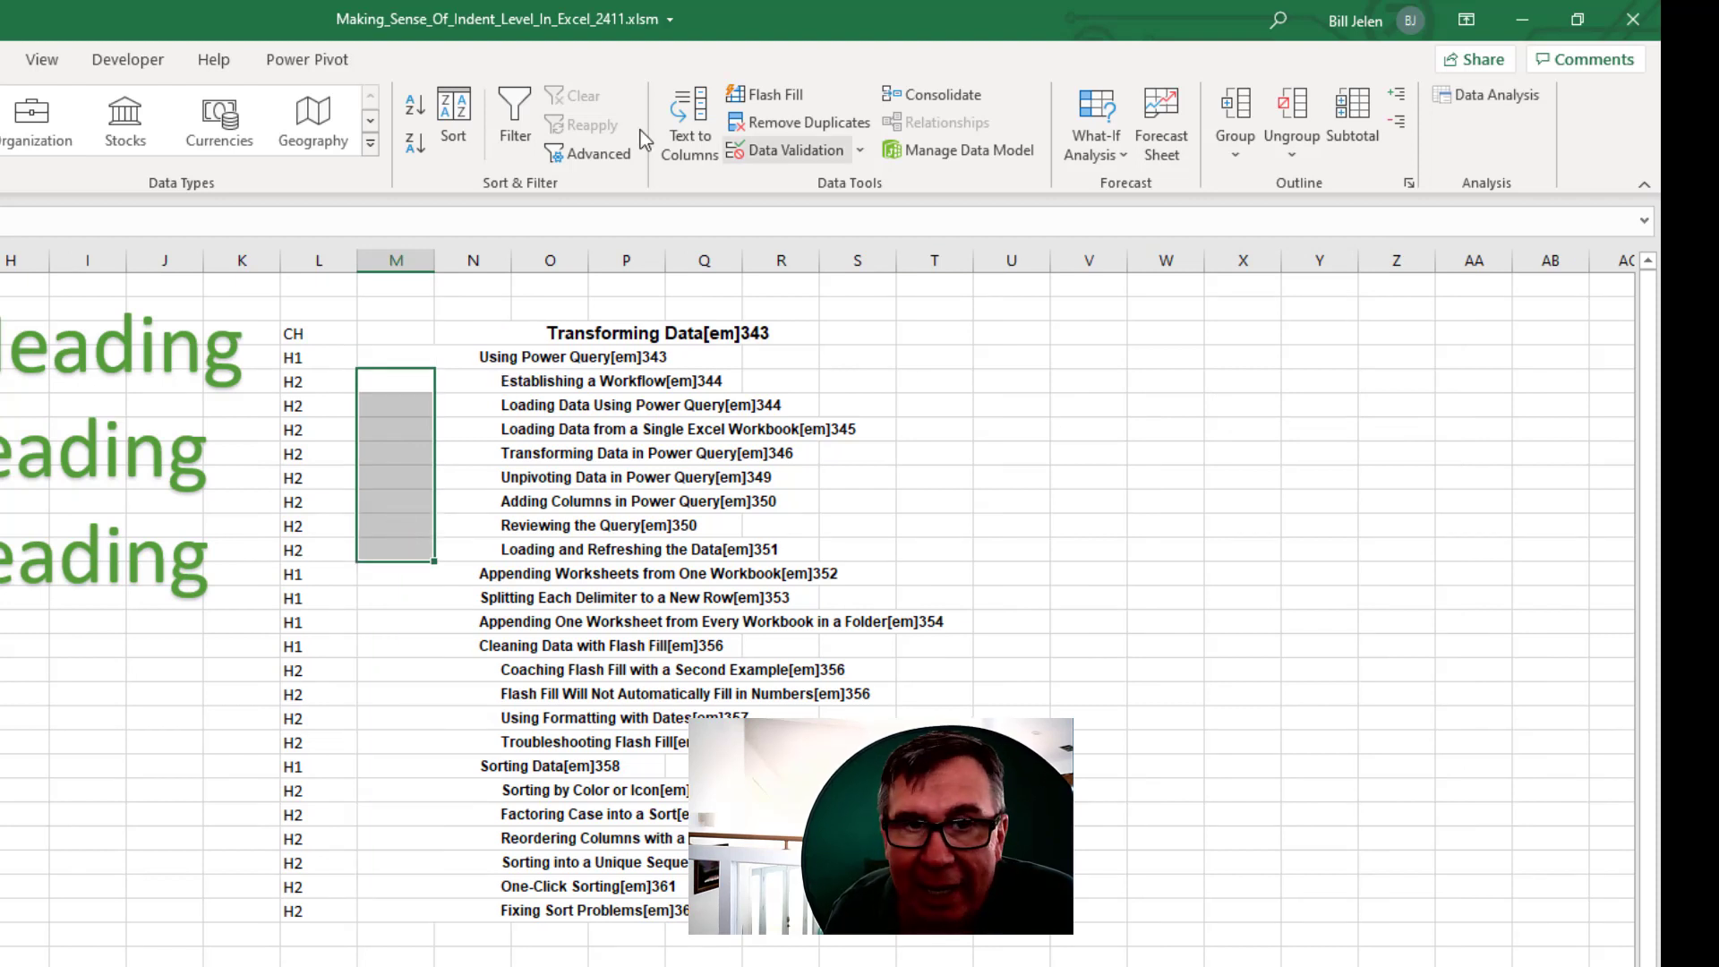
pyautogui.click(1240, 126)
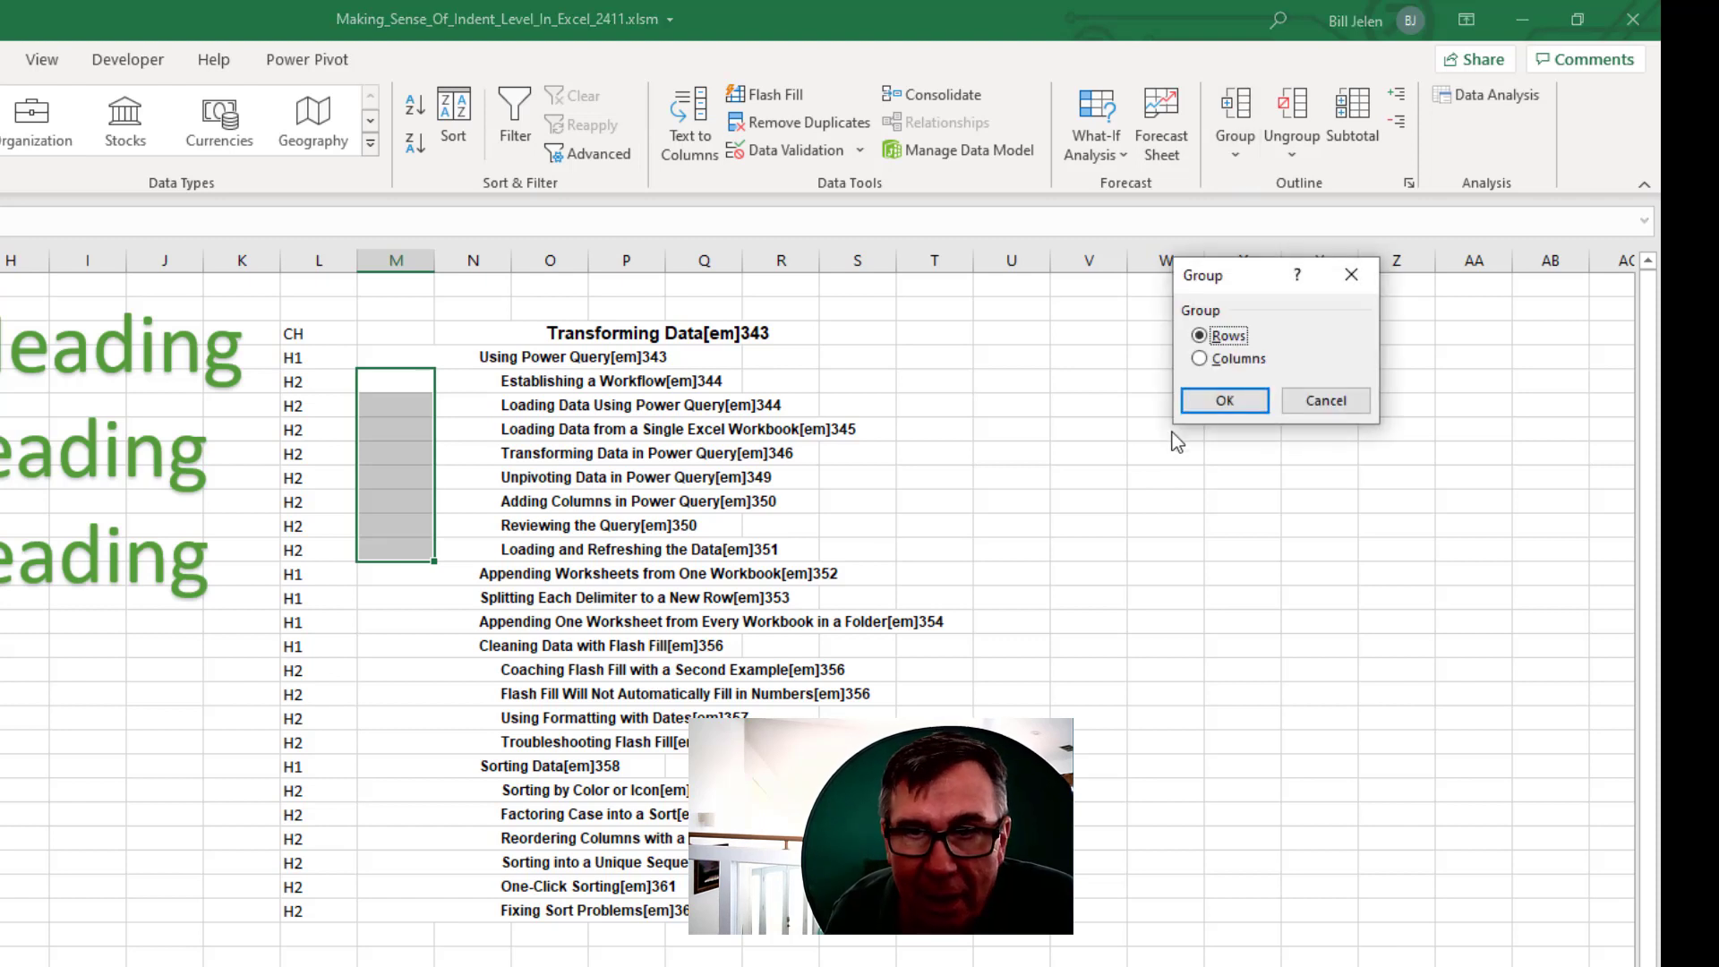
pyautogui.click(1218, 400)
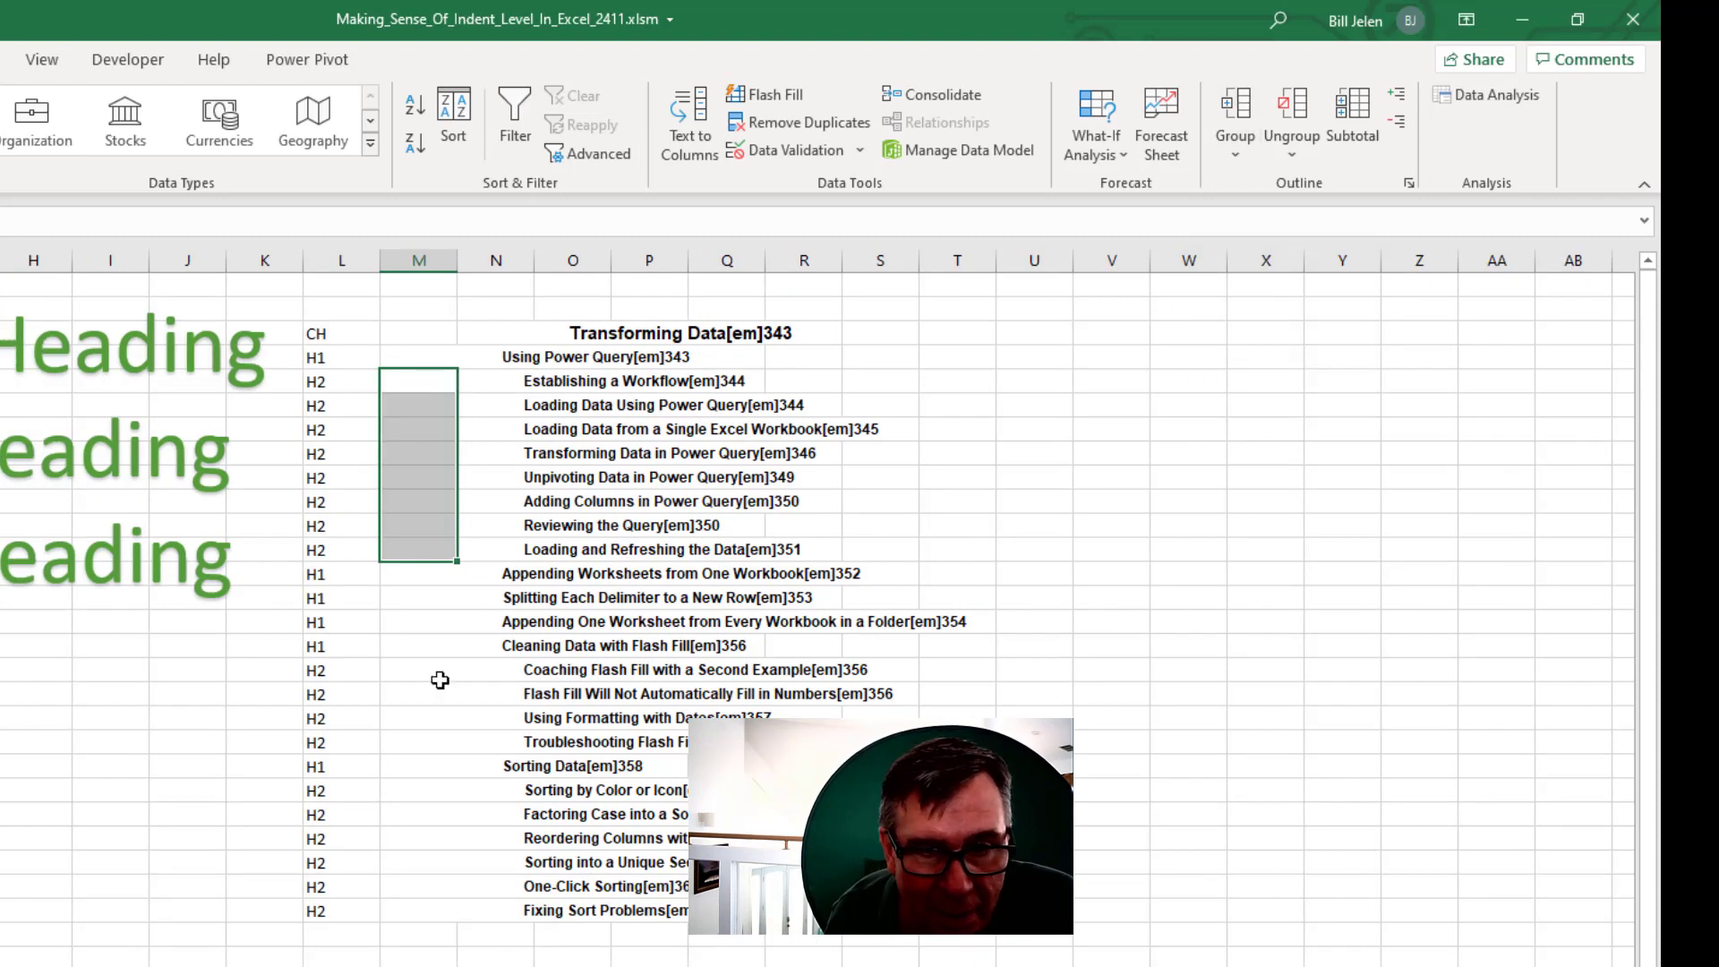
pyautogui.moveTo(439, 670); pyautogui.dragTo(441, 743)
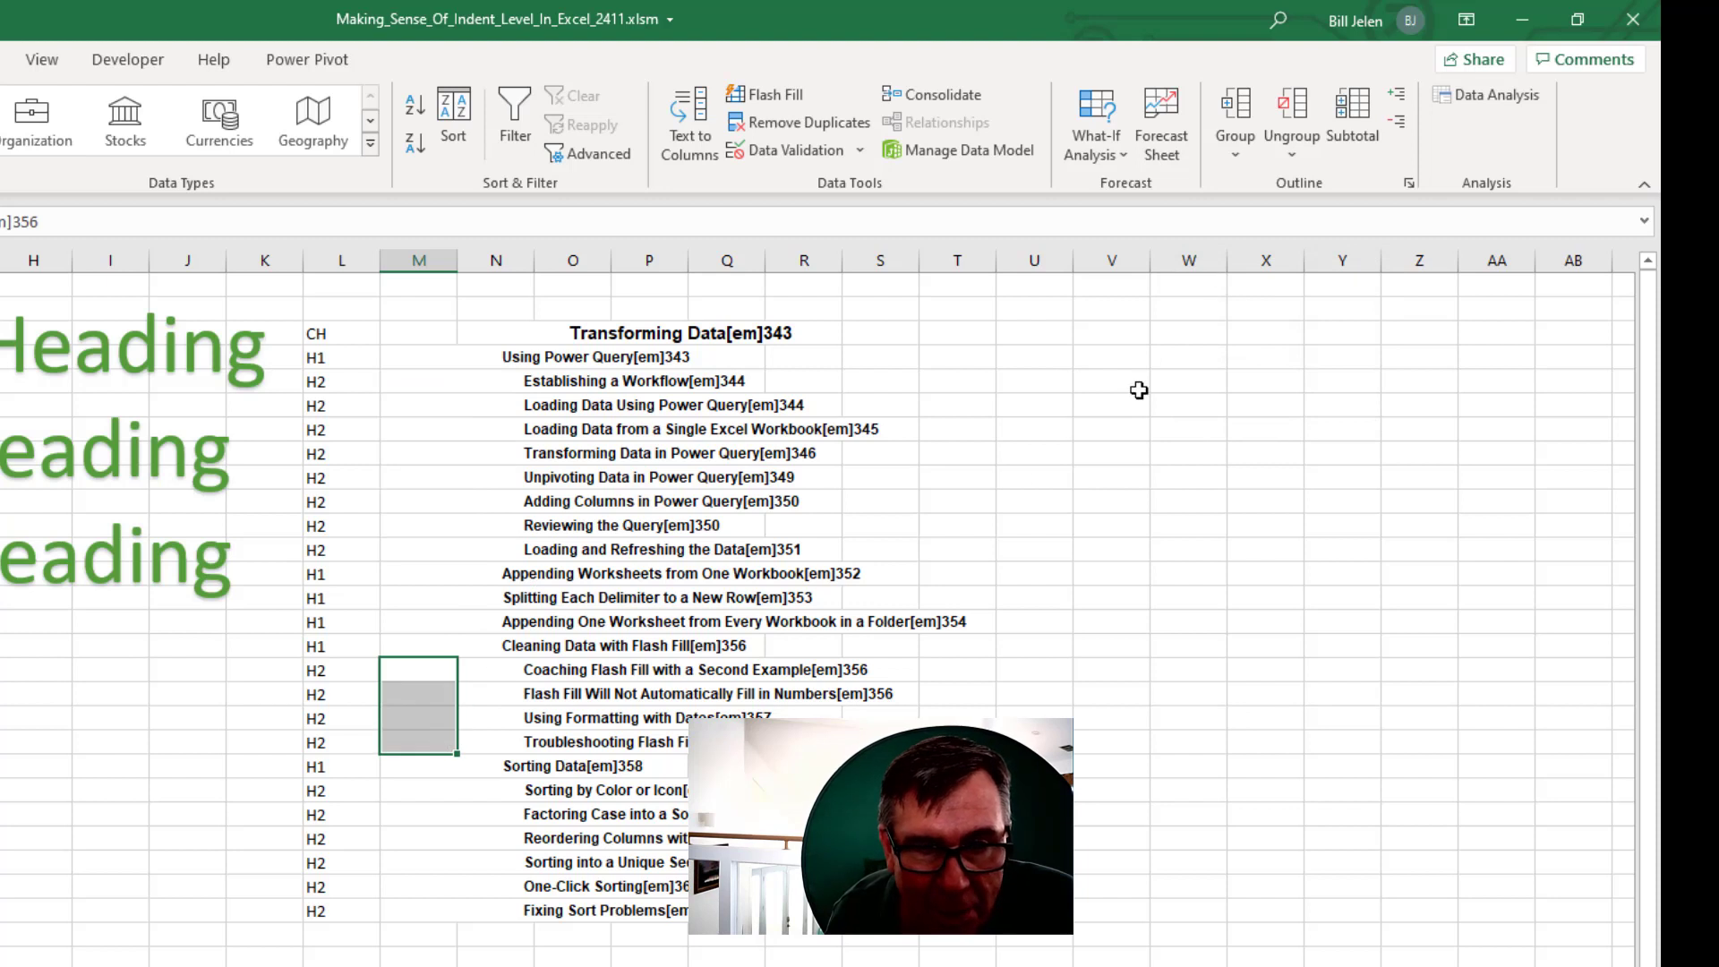
pyautogui.click(1238, 125)
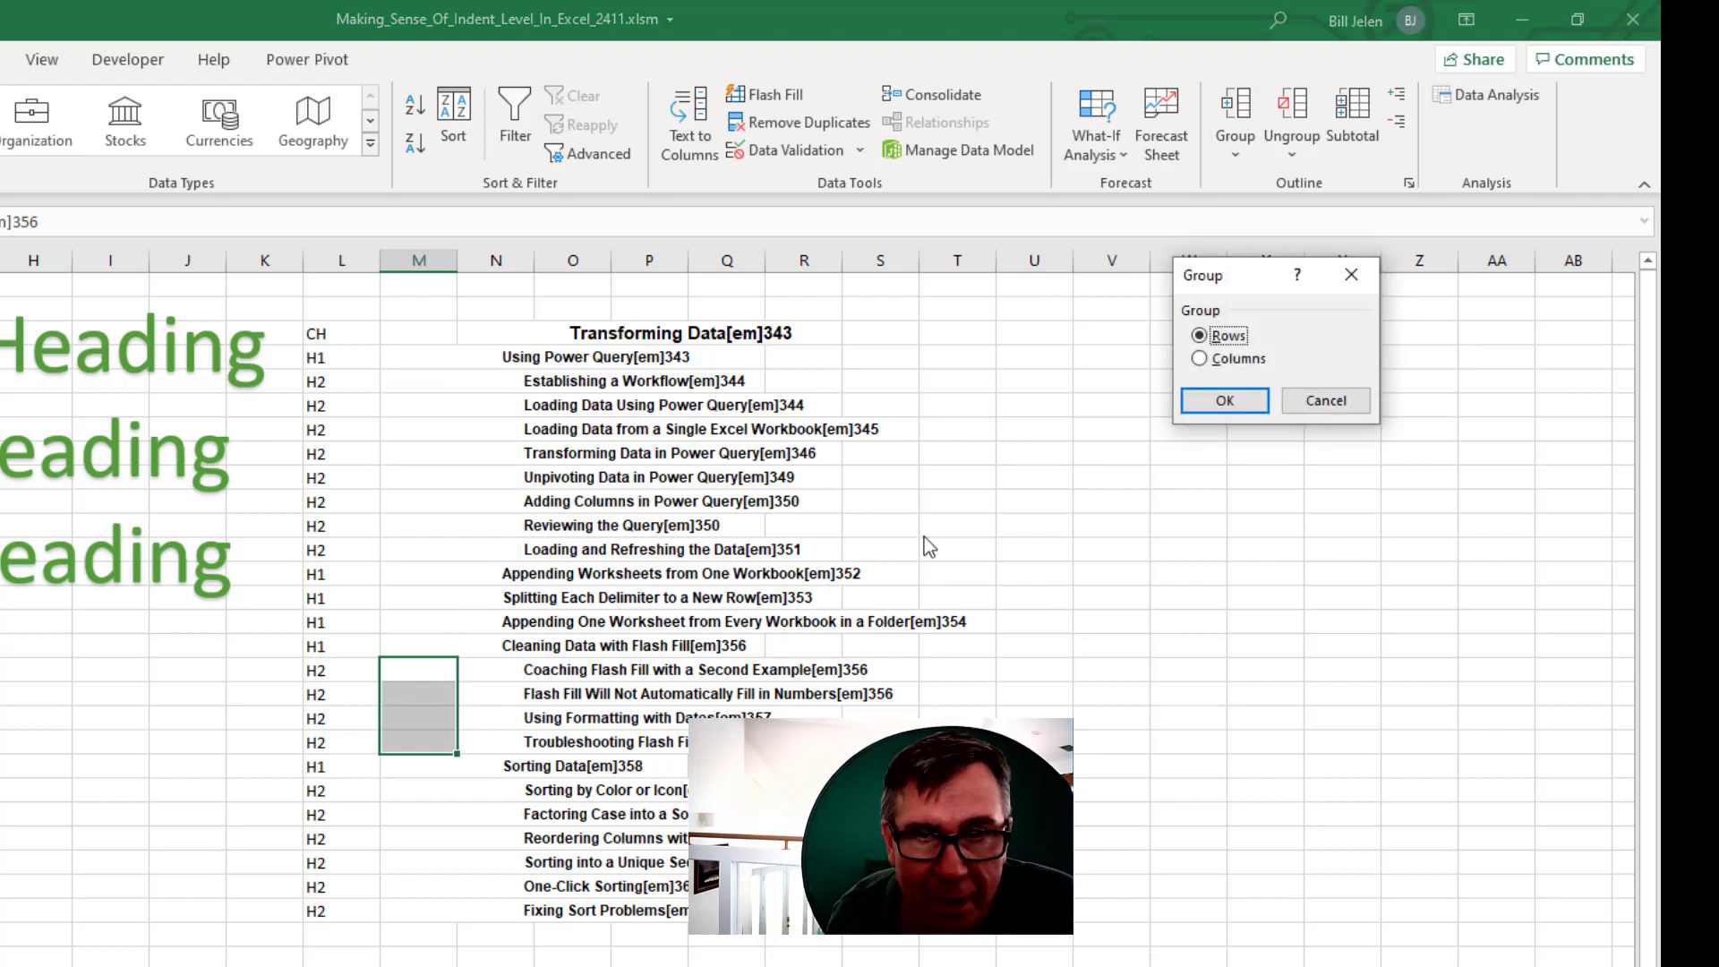
pyautogui.click(1220, 400)
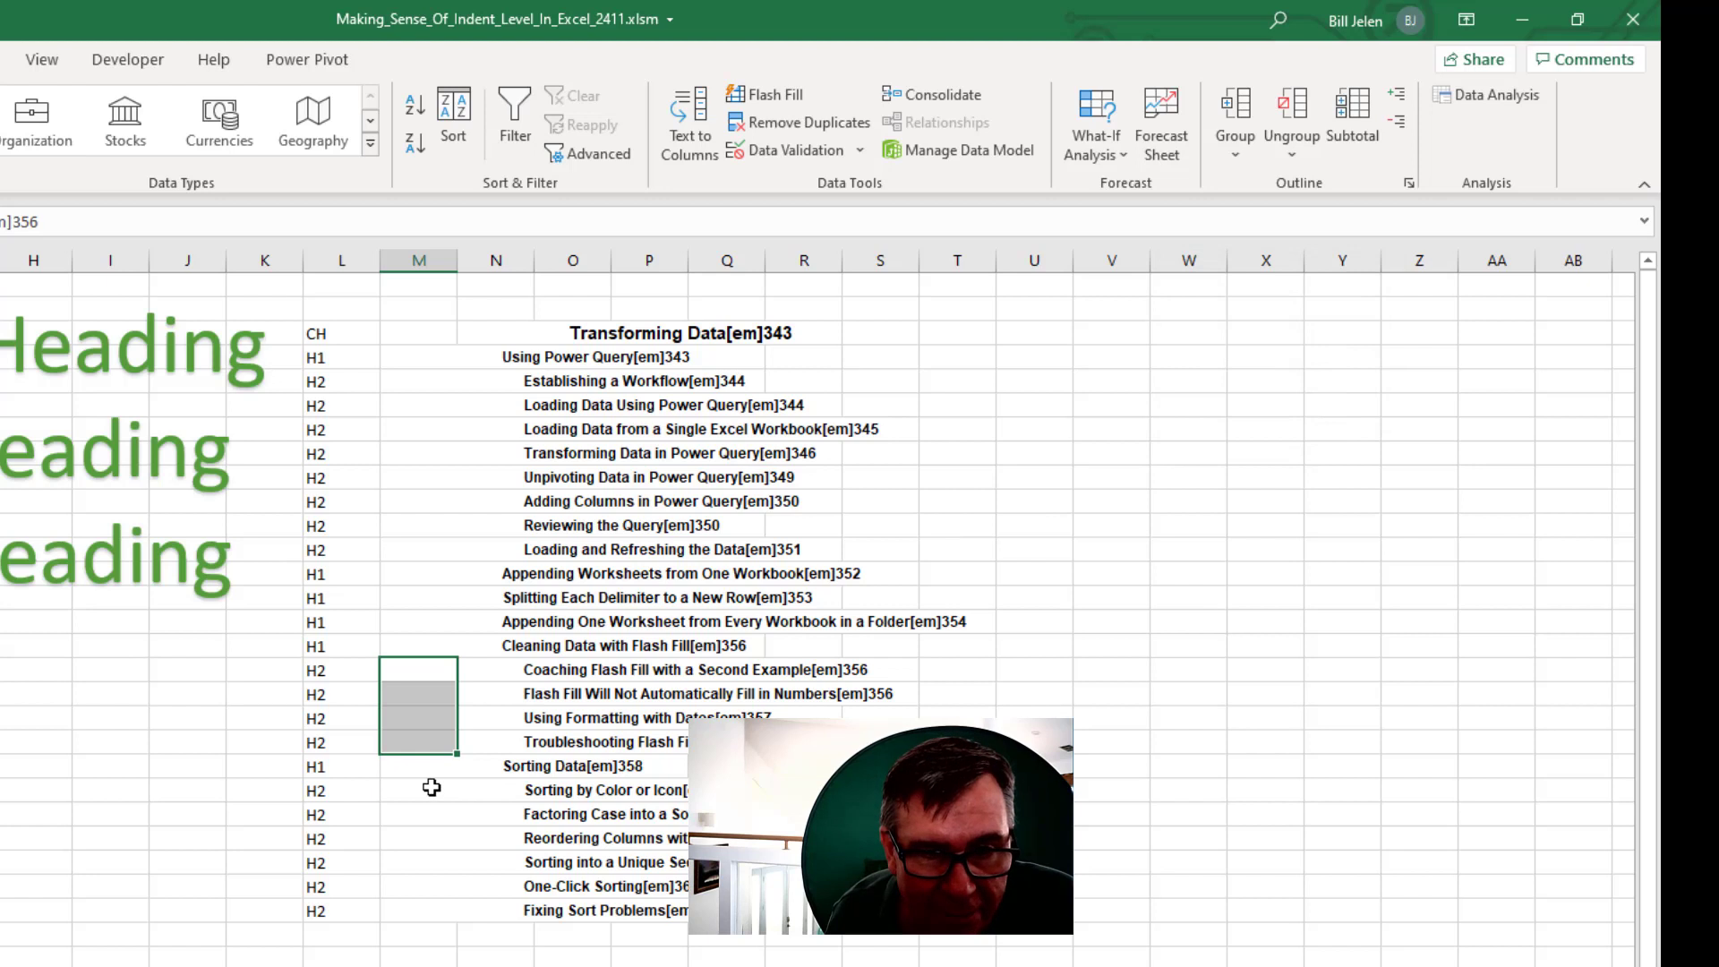
pyautogui.moveTo(437, 788); pyautogui.dragTo(441, 913)
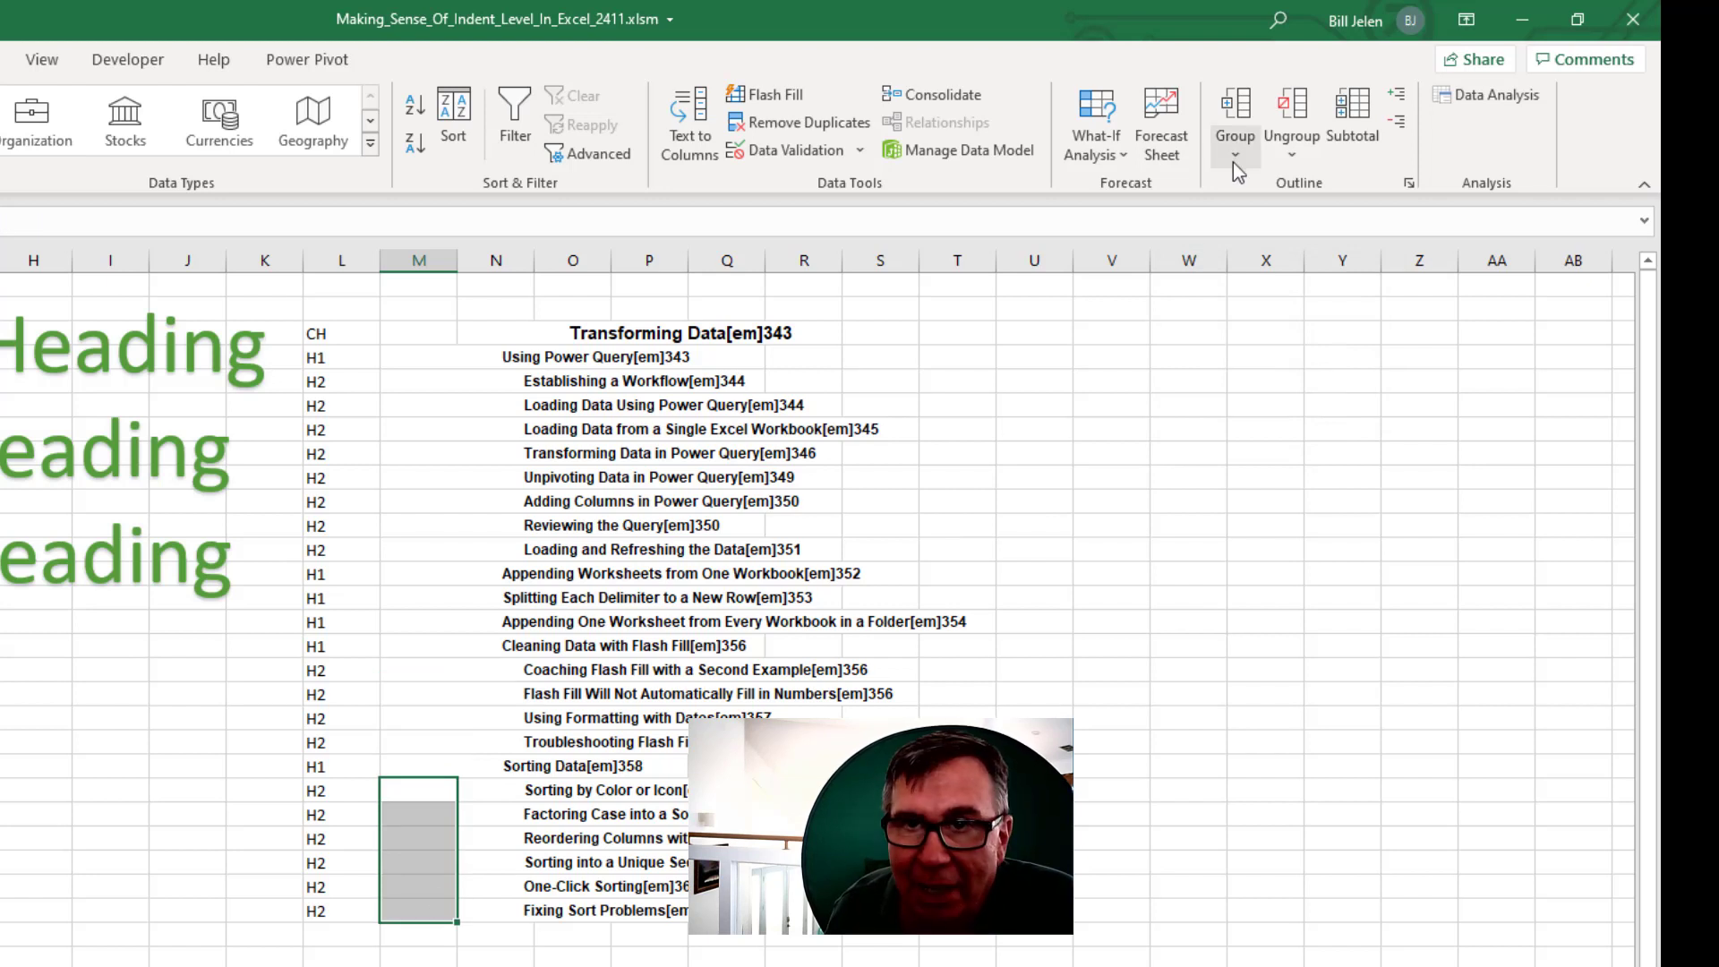
pyautogui.click(1238, 121)
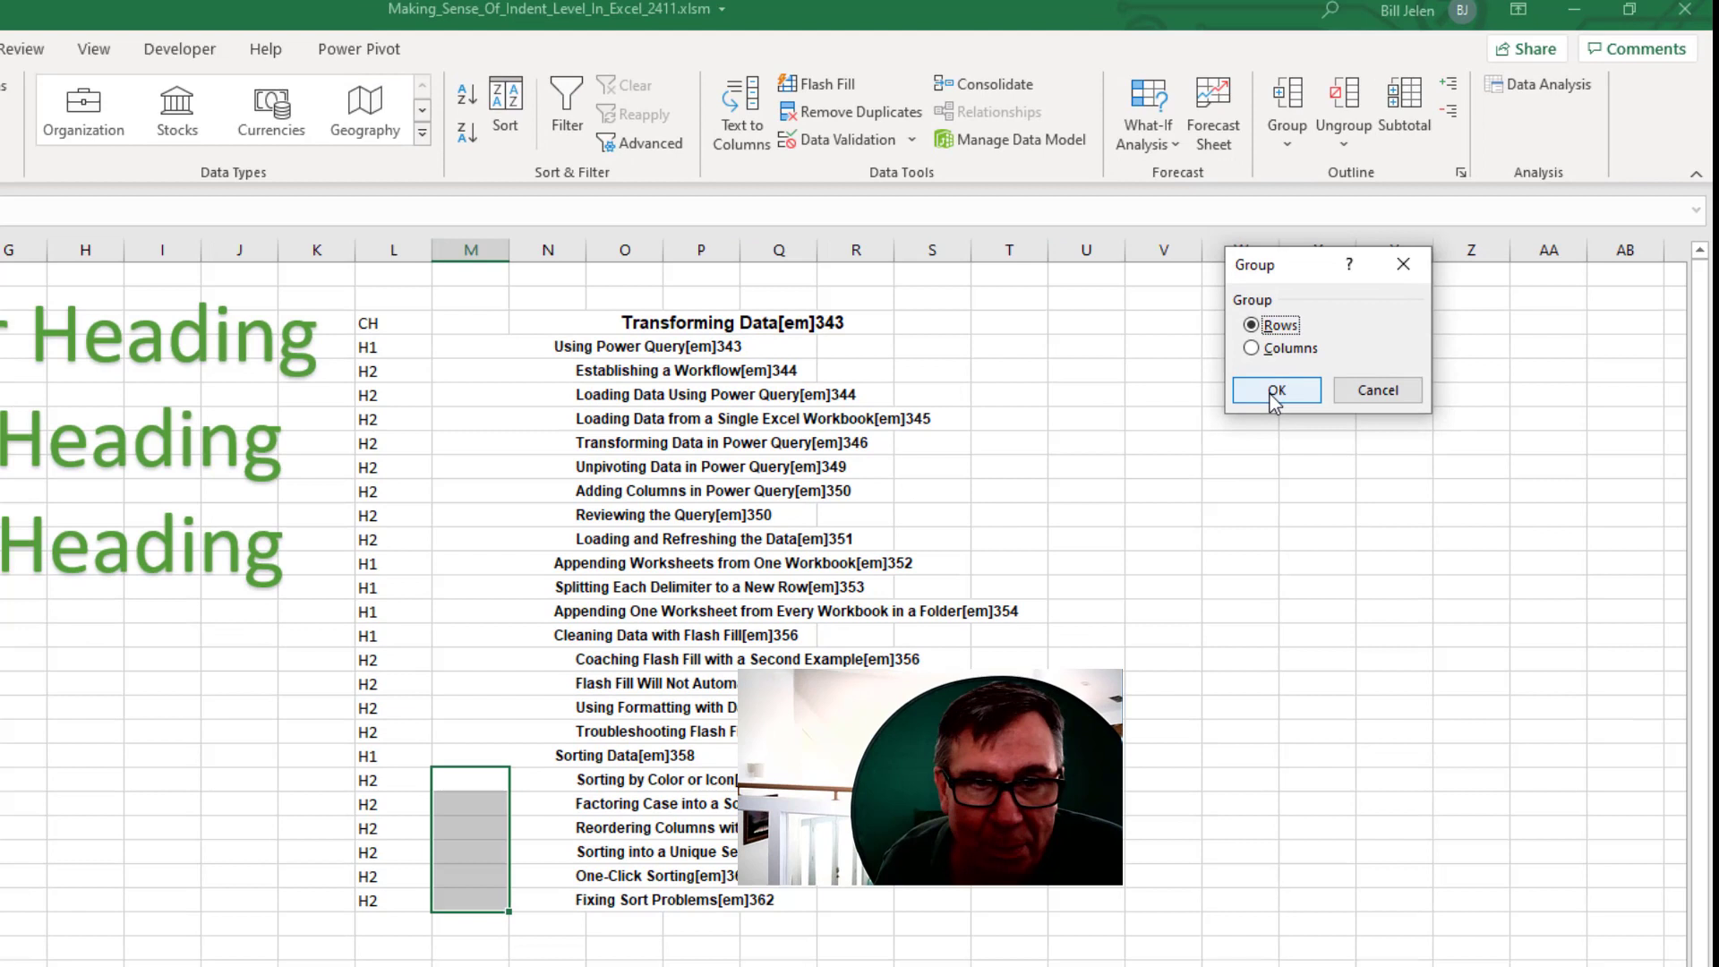
pyautogui.click(1275, 391)
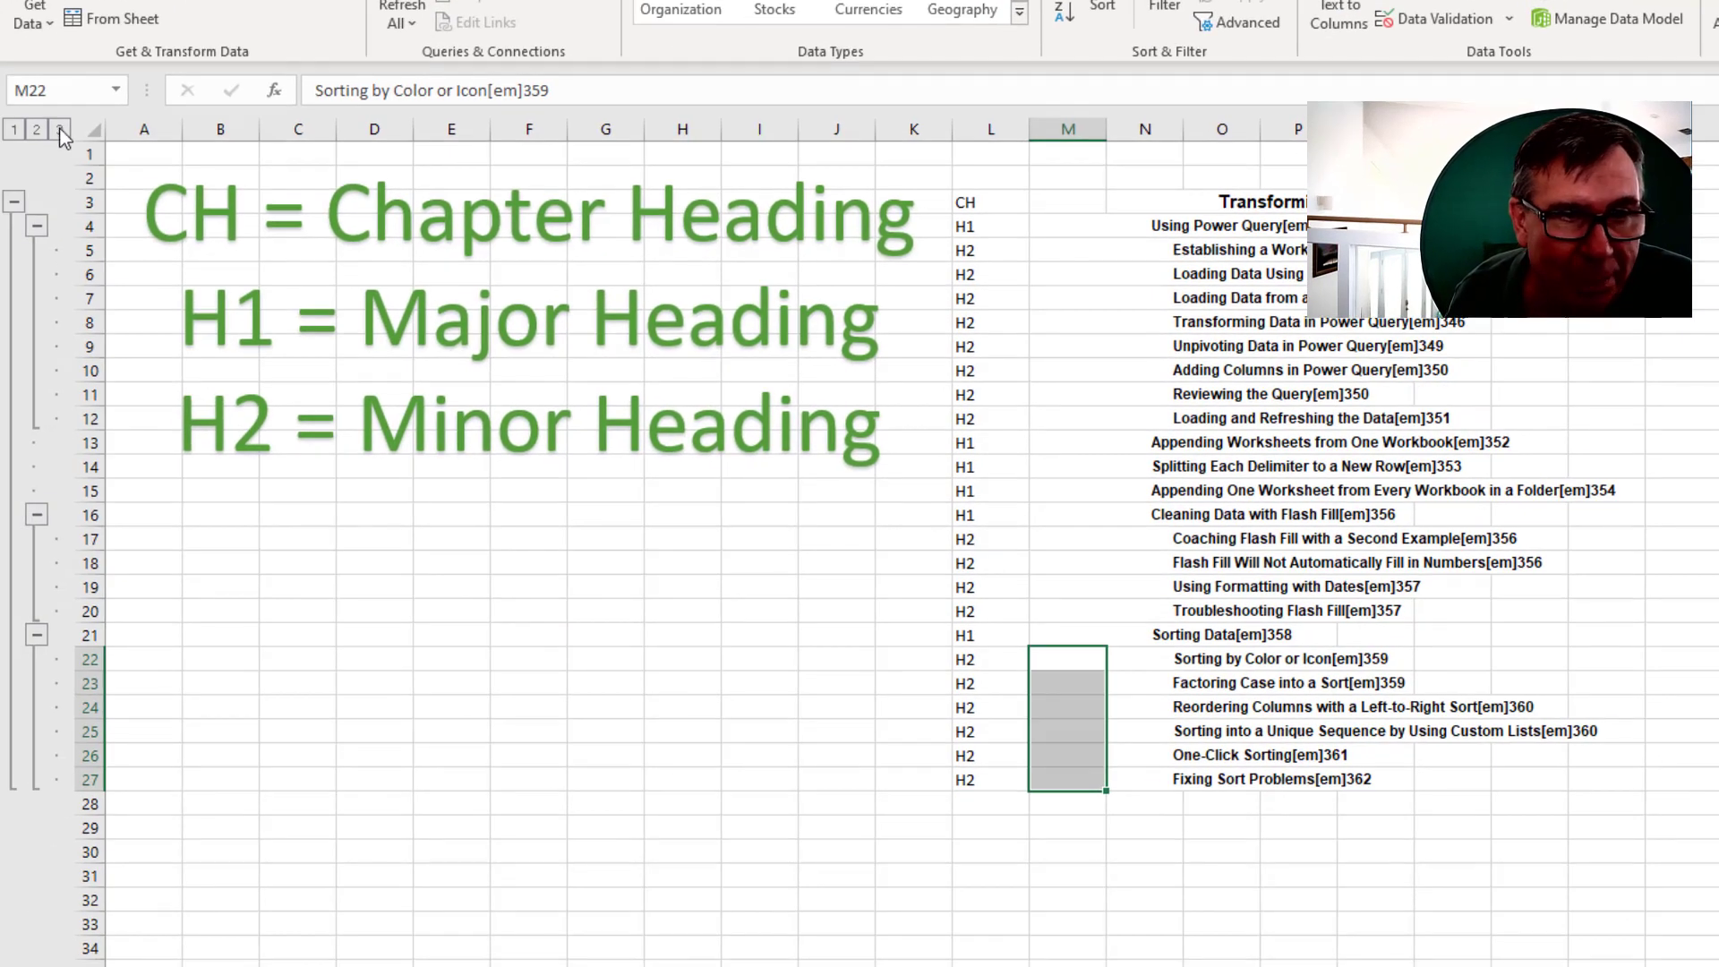
# Collapse the outline to level 1, then expand and re-collapse the Power Query, Flash Fill and Sorting H2 groups
pyautogui.click(14, 130)
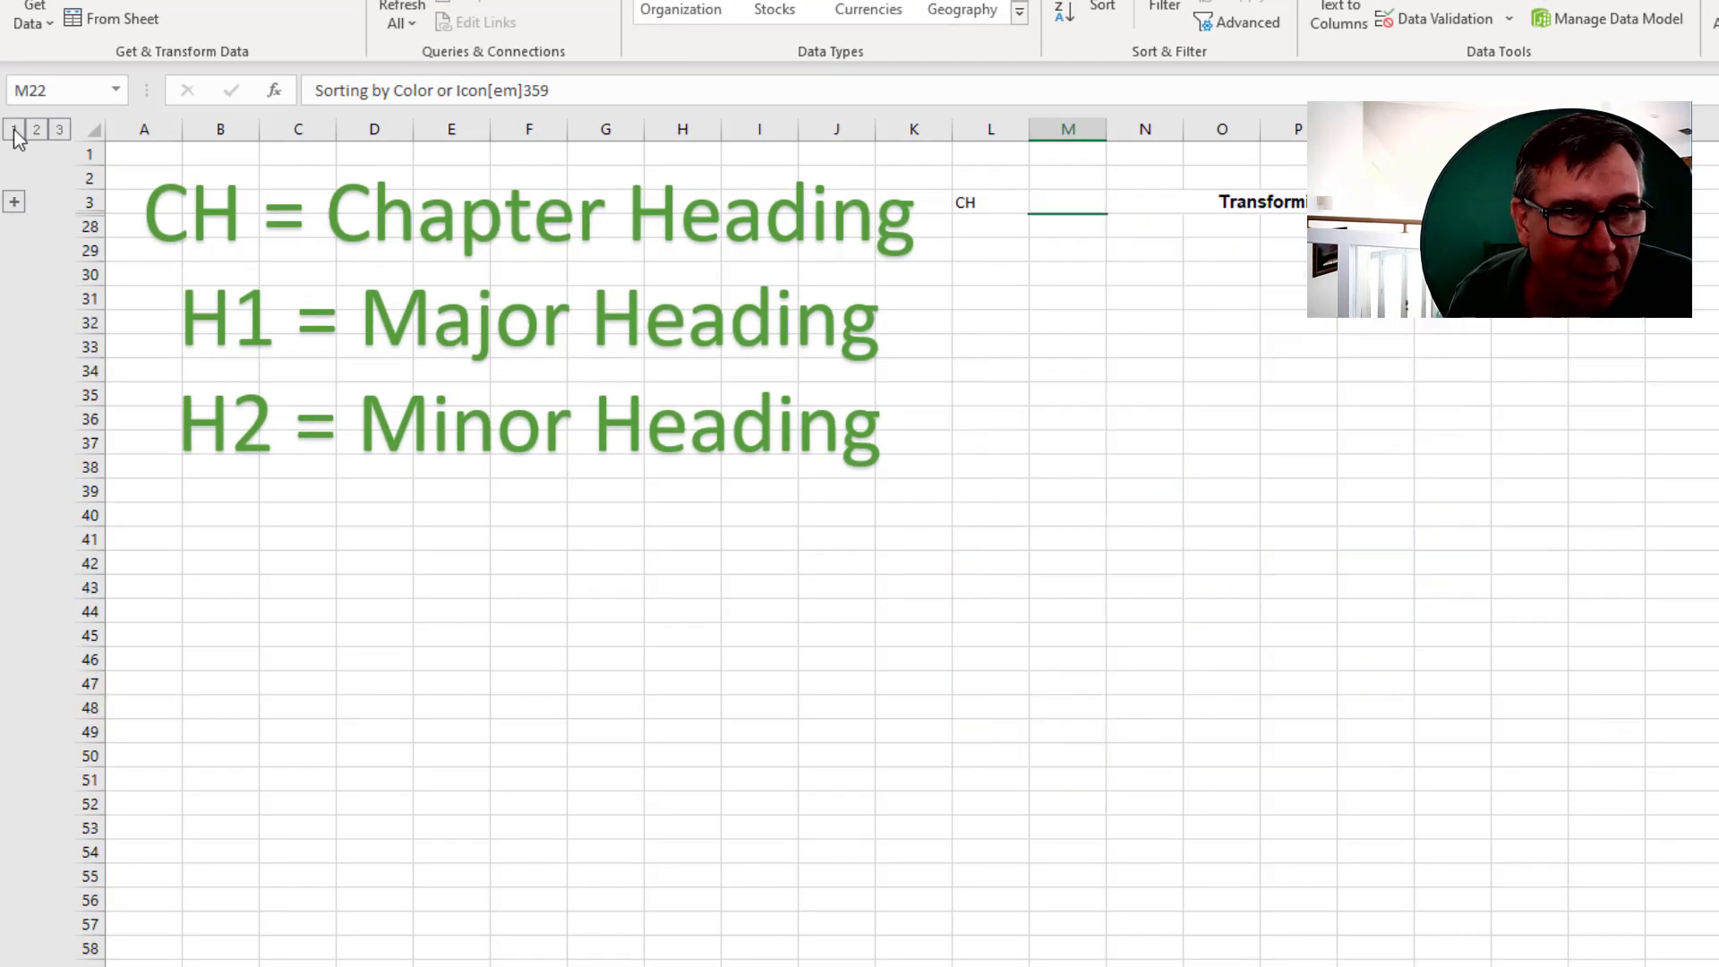
pyautogui.click(982, 201)
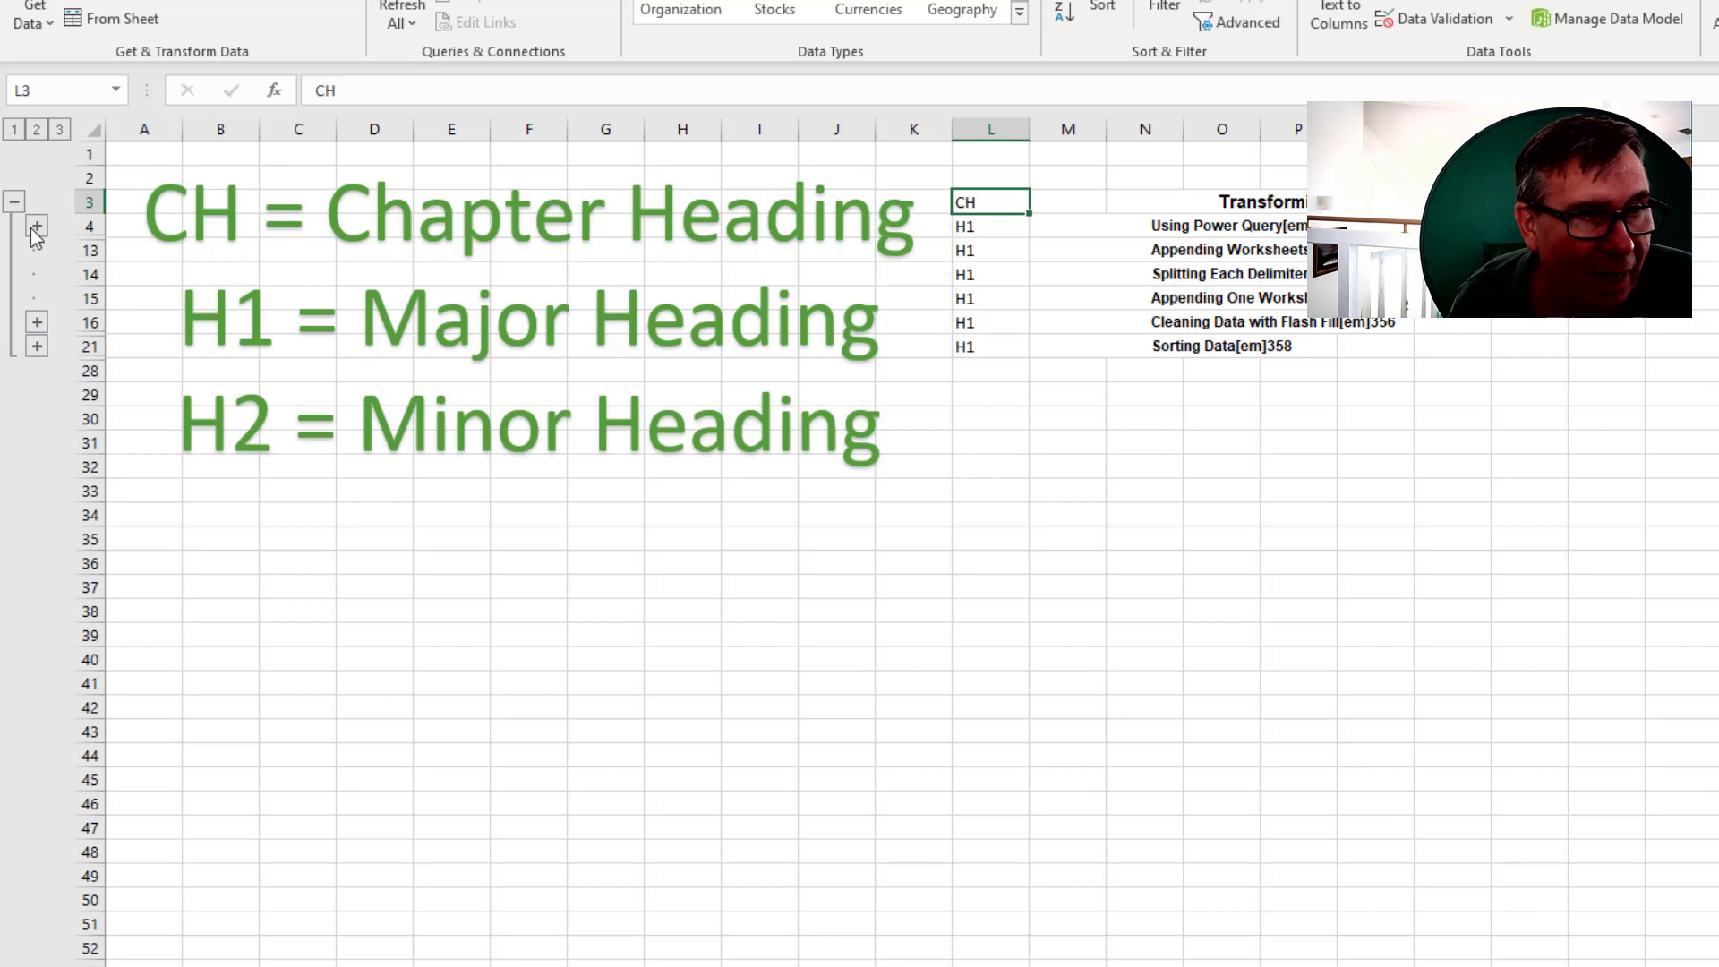
pyautogui.click(35, 226)
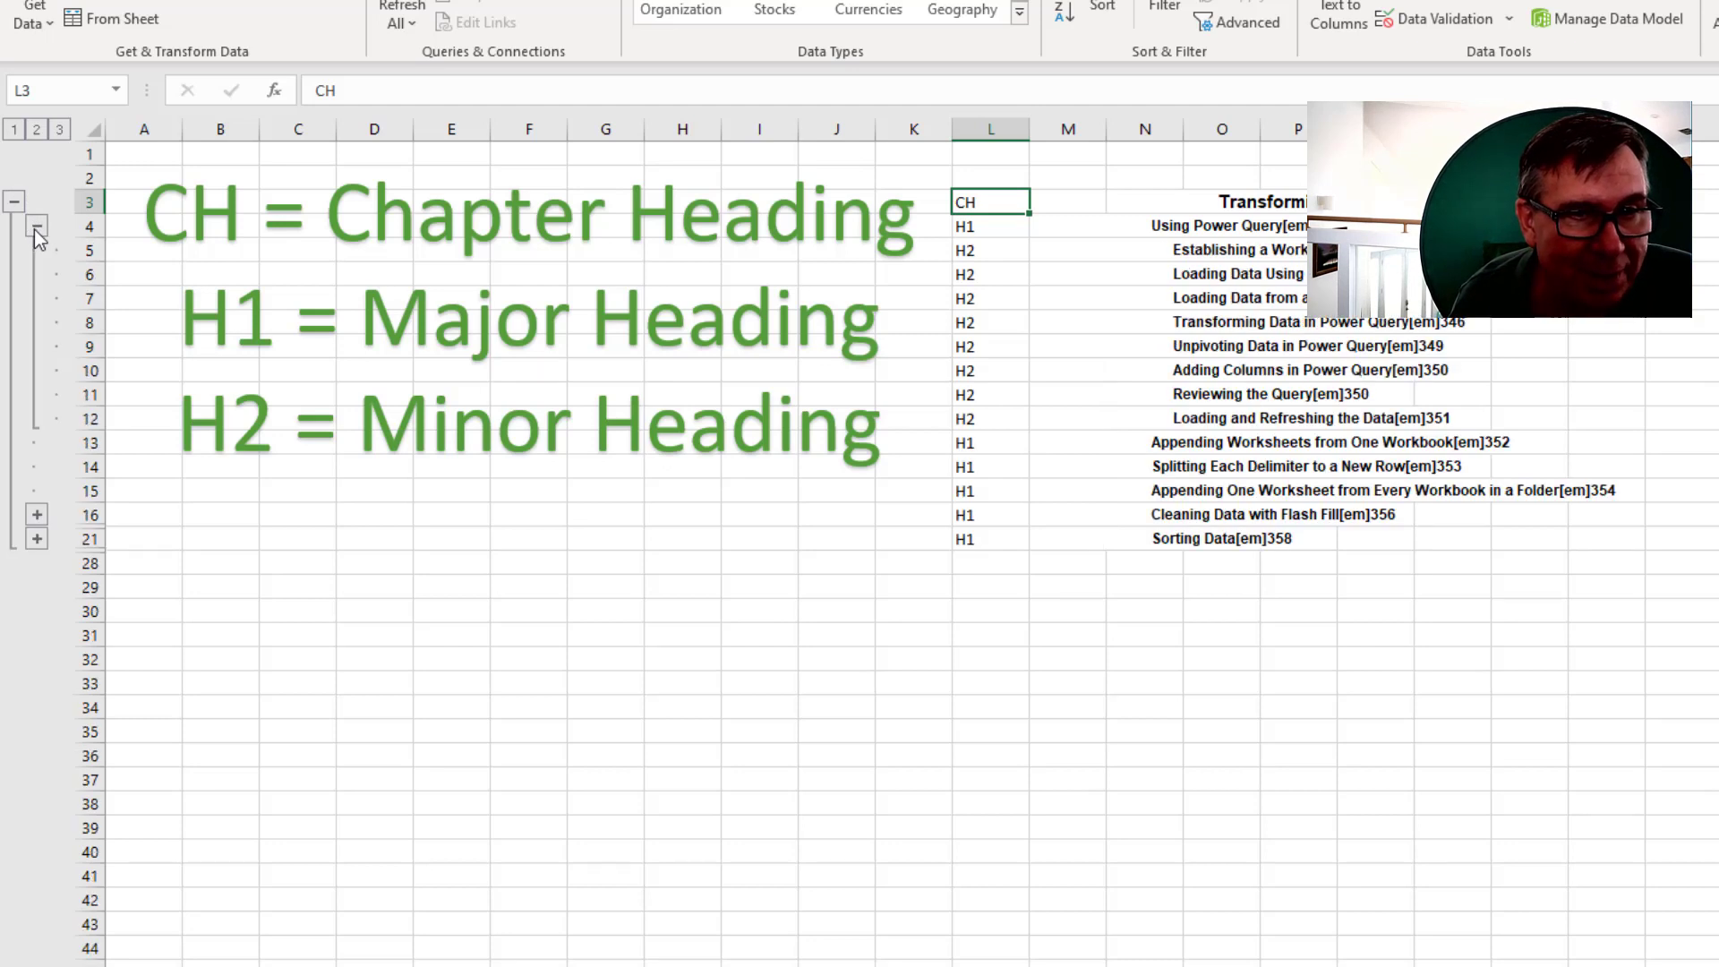
pyautogui.click(36, 227)
pyautogui.click(37, 324)
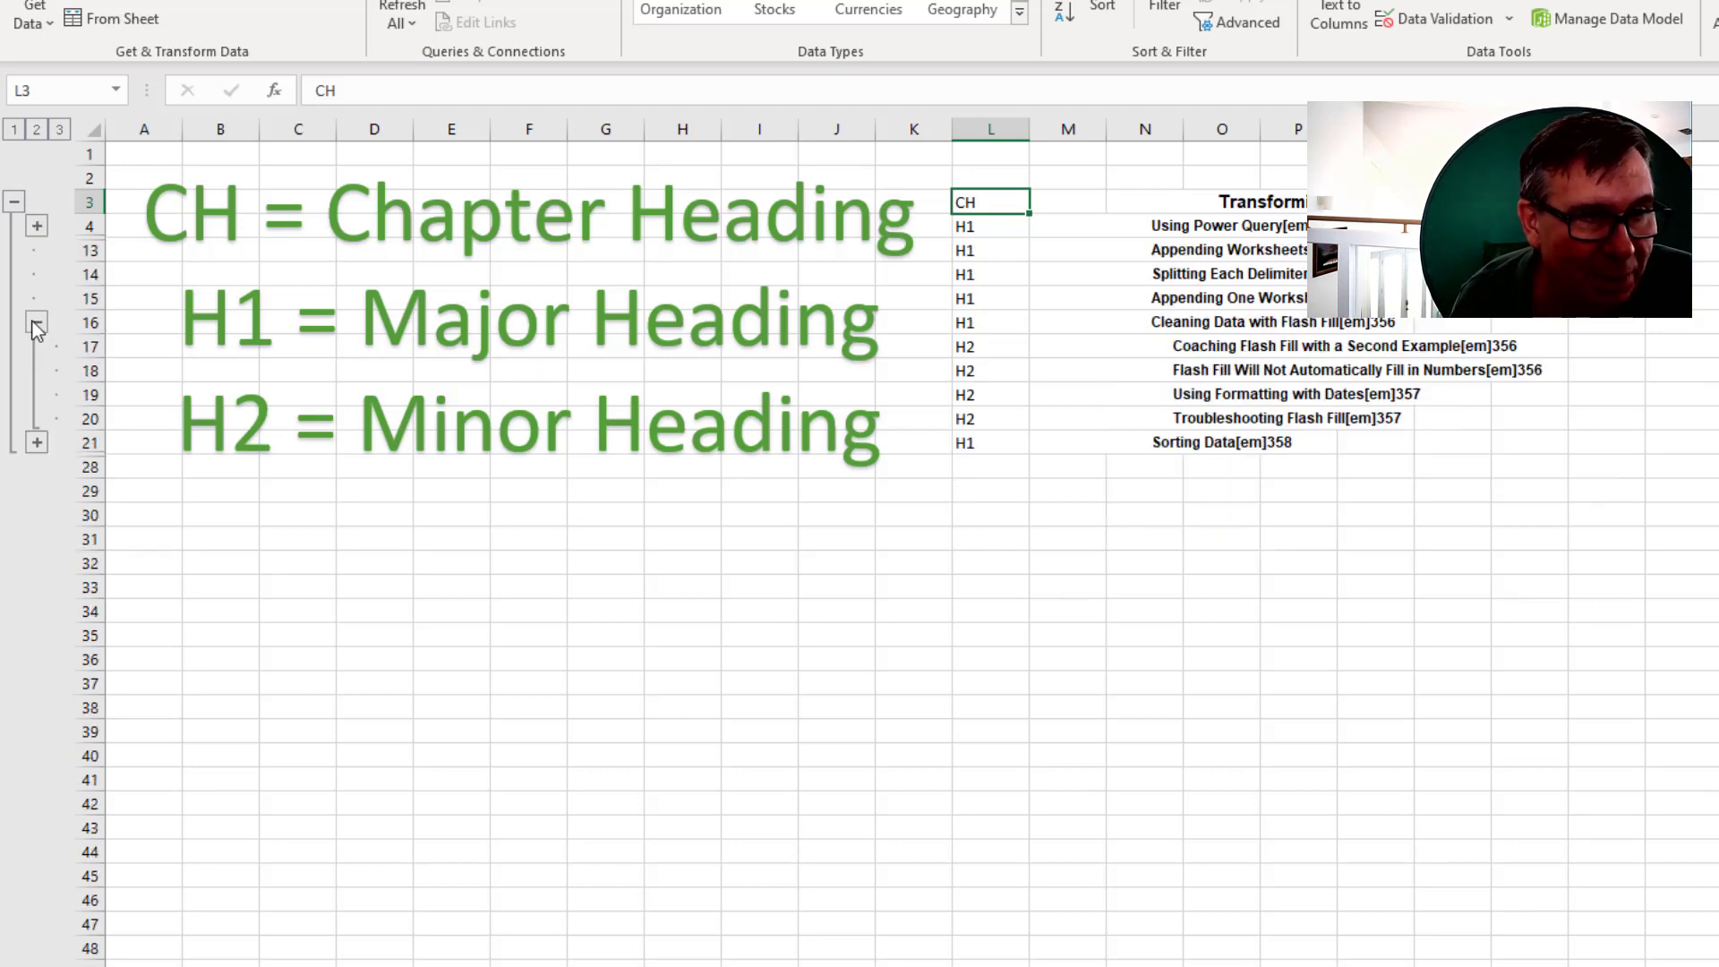
pyautogui.click(37, 324)
pyautogui.click(36, 347)
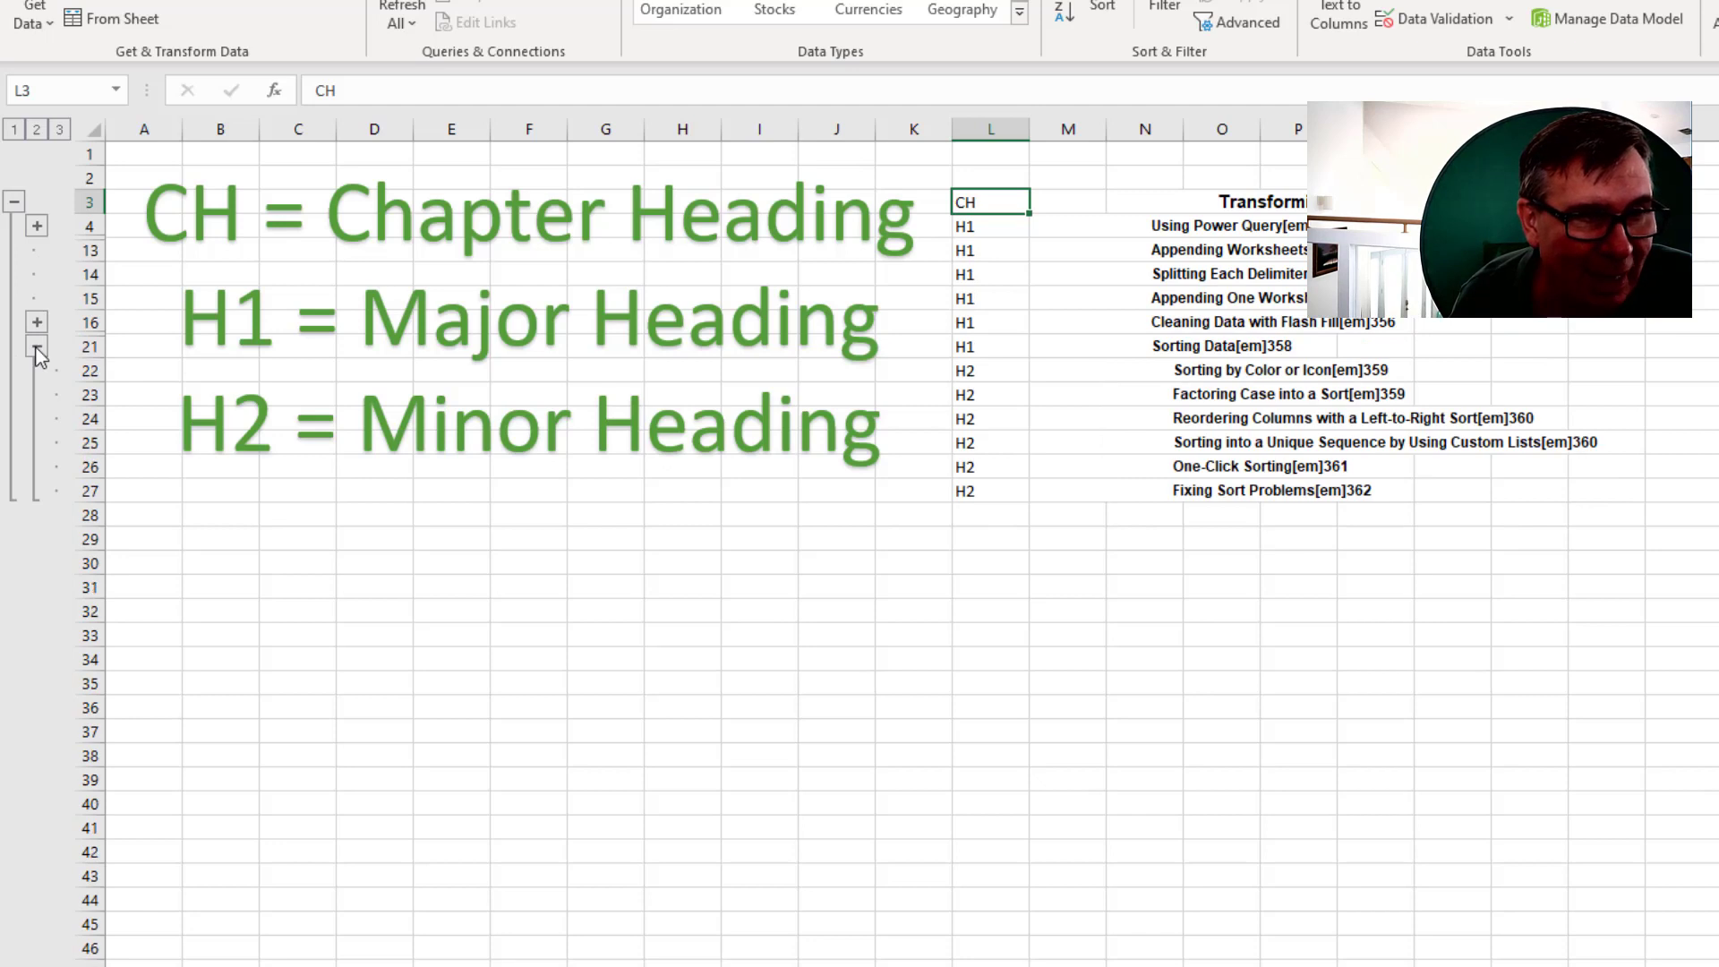
pyautogui.click(38, 349)
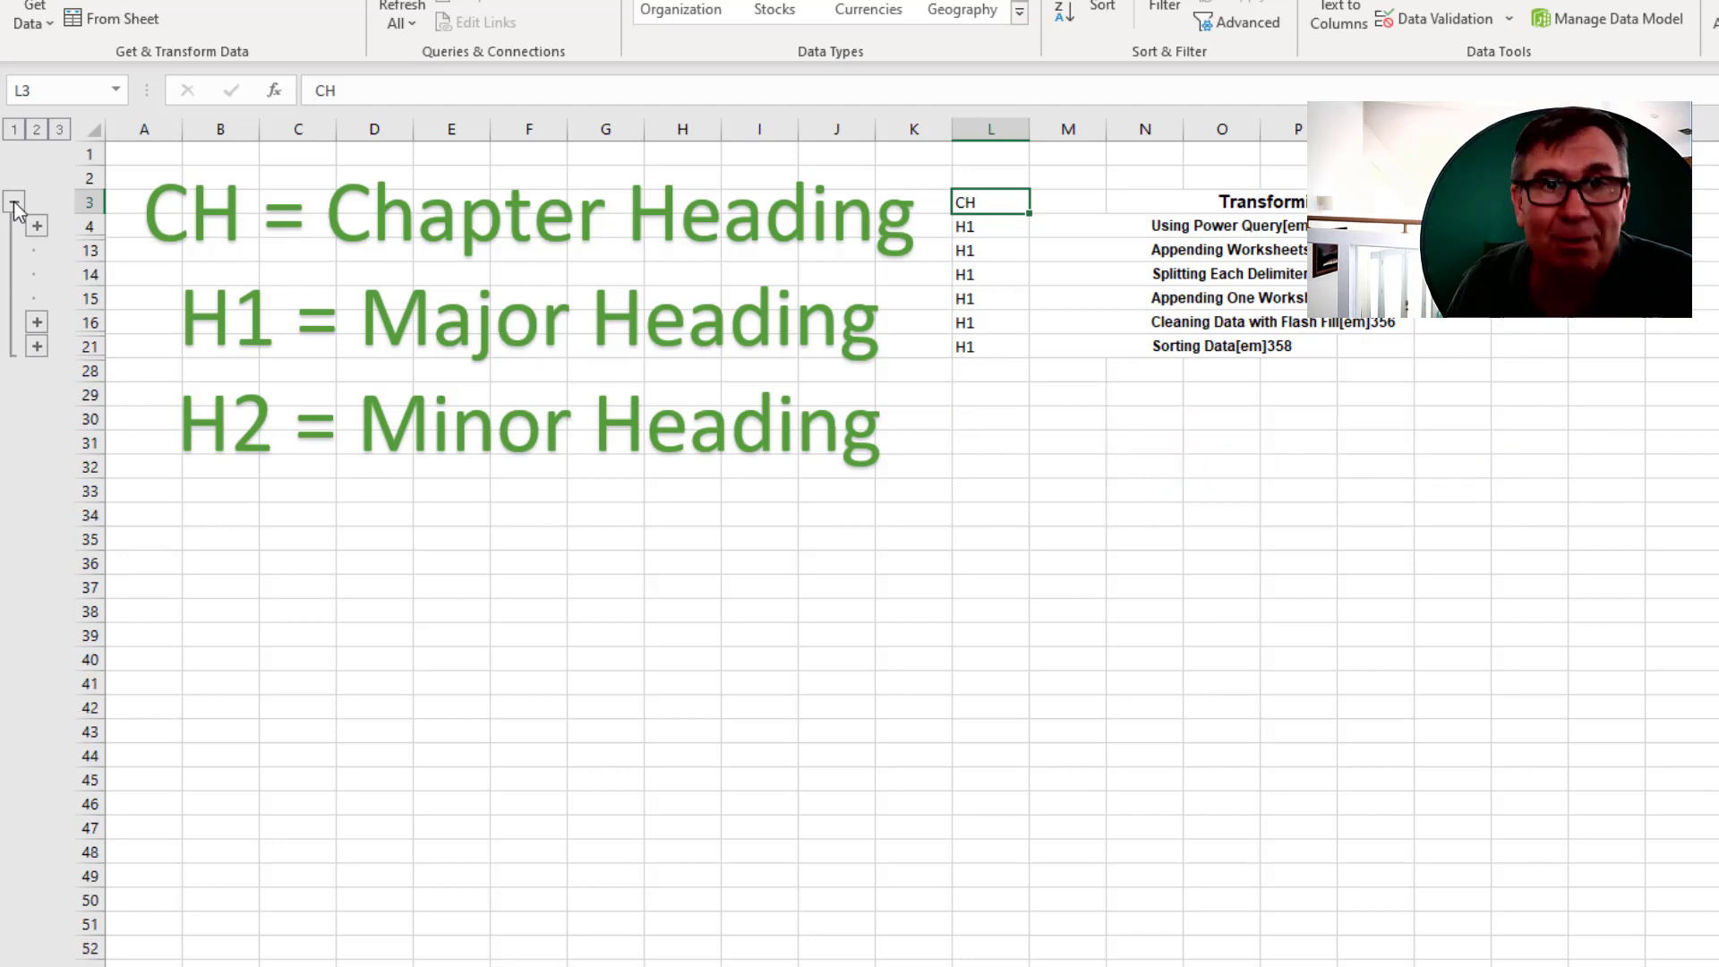